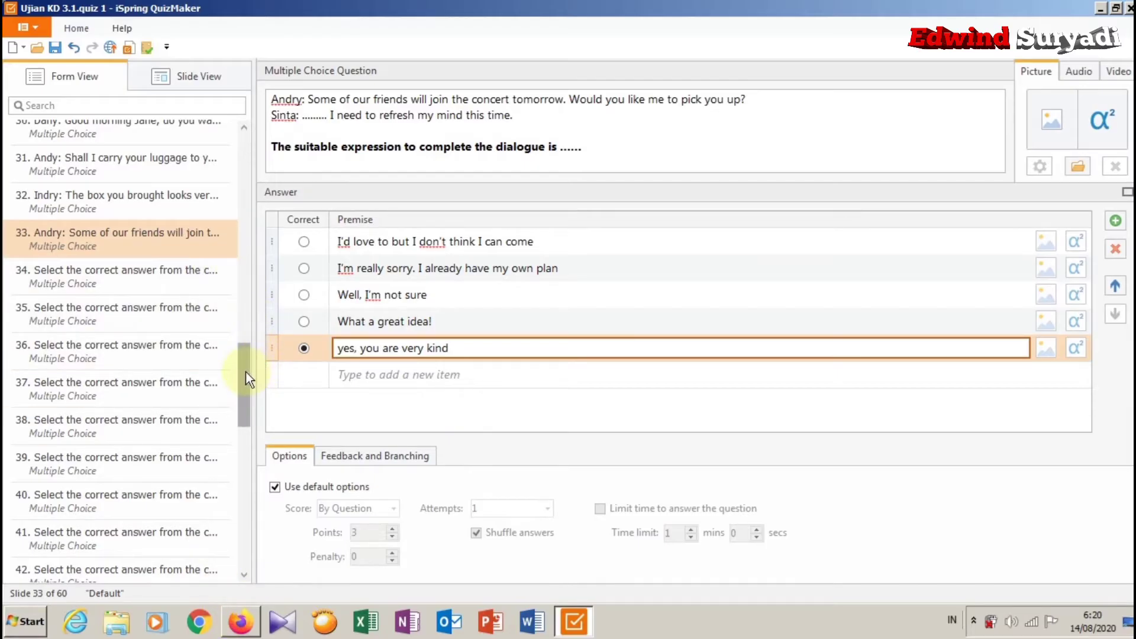
- Select placeholder questions 34 through 60 and review which questions the selection covers
{"action": "left_click", "coordinate": [183, 278]}
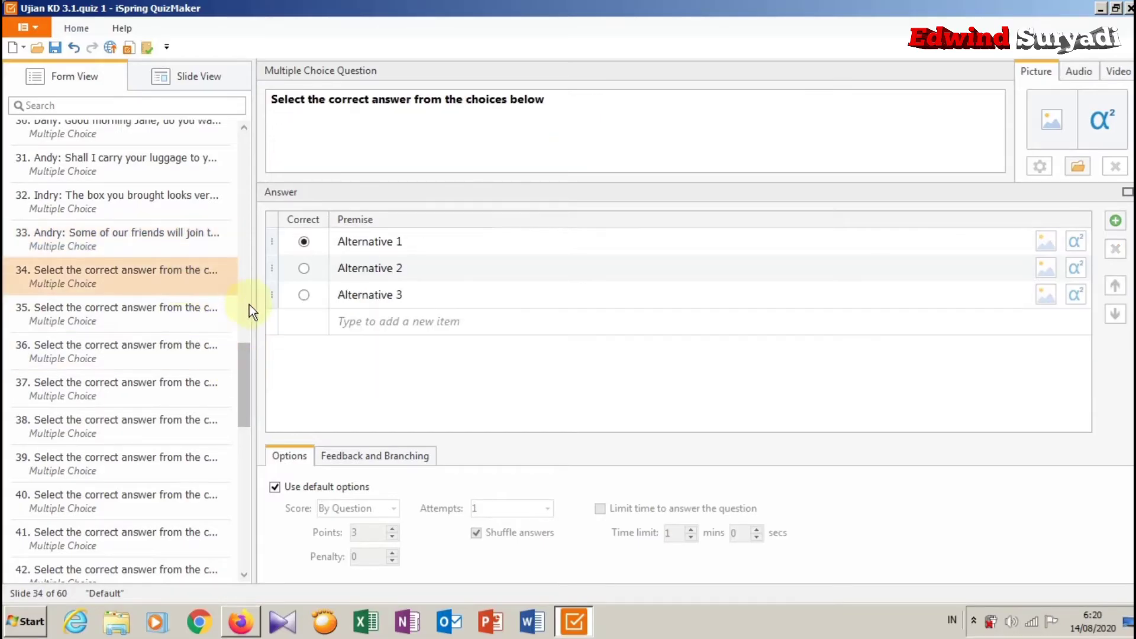
{"action": "left_click_drag", "start_coordinate": [244, 364], "coordinate": [254, 503]}
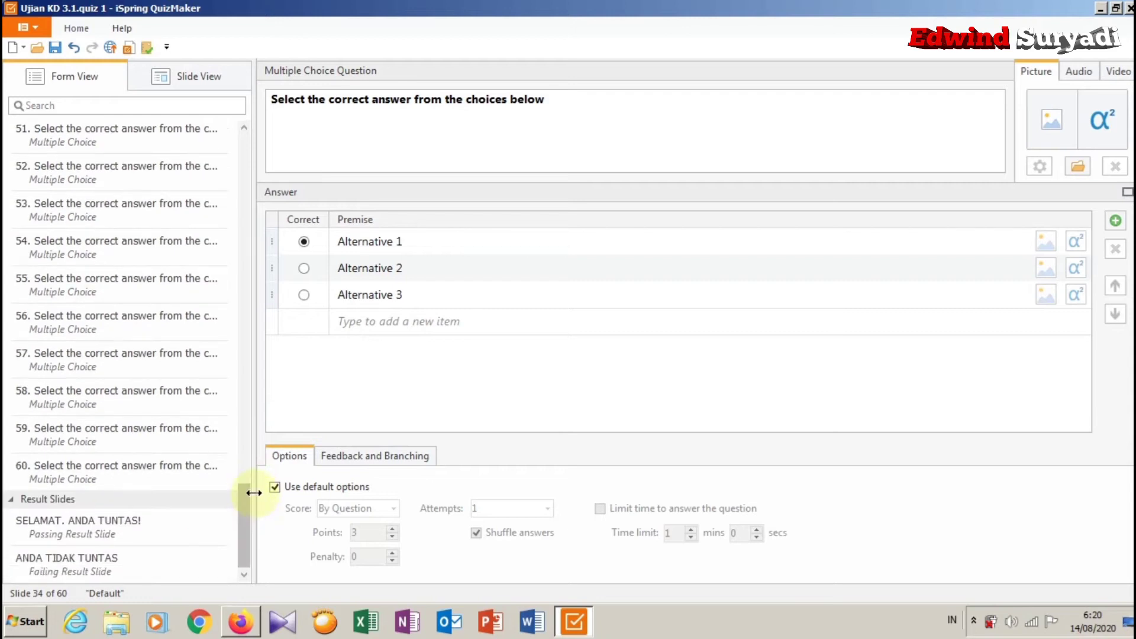
{"action": "left_click", "coordinate": [211, 470], "text": "shift"}
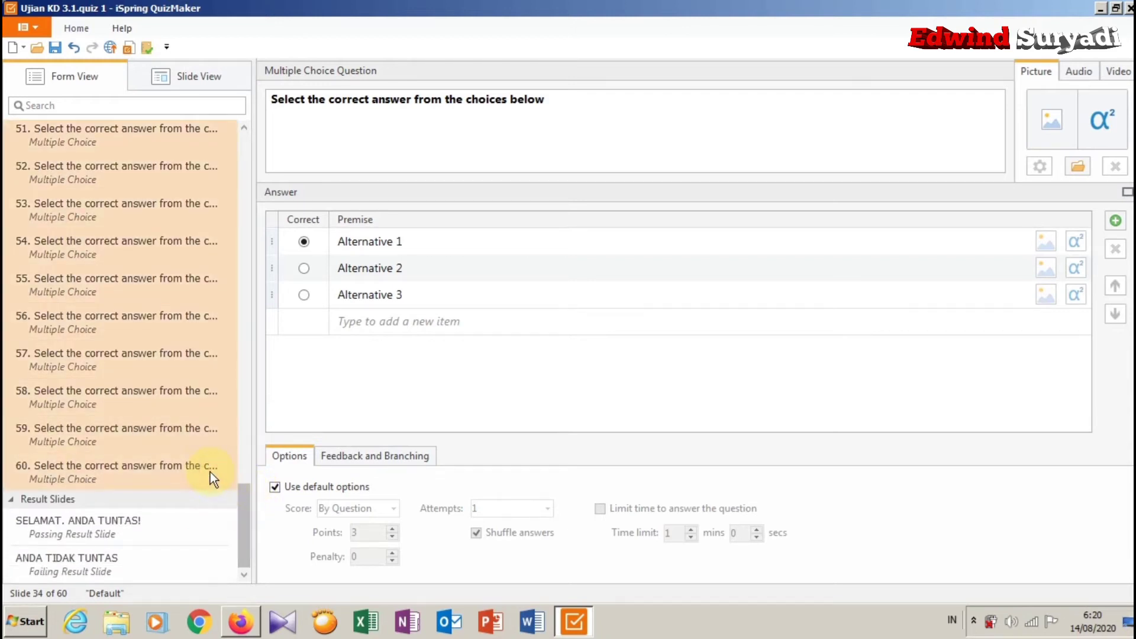
{"action": "right_click", "coordinate": [211, 471]}
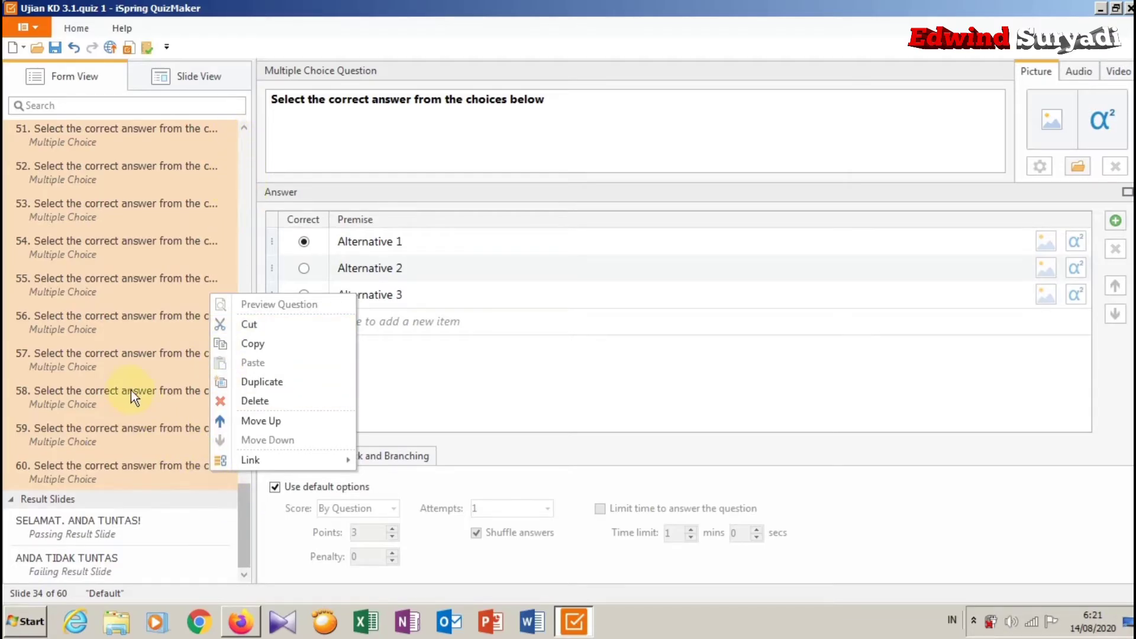
{"action": "left_click", "coordinate": [245, 502]}
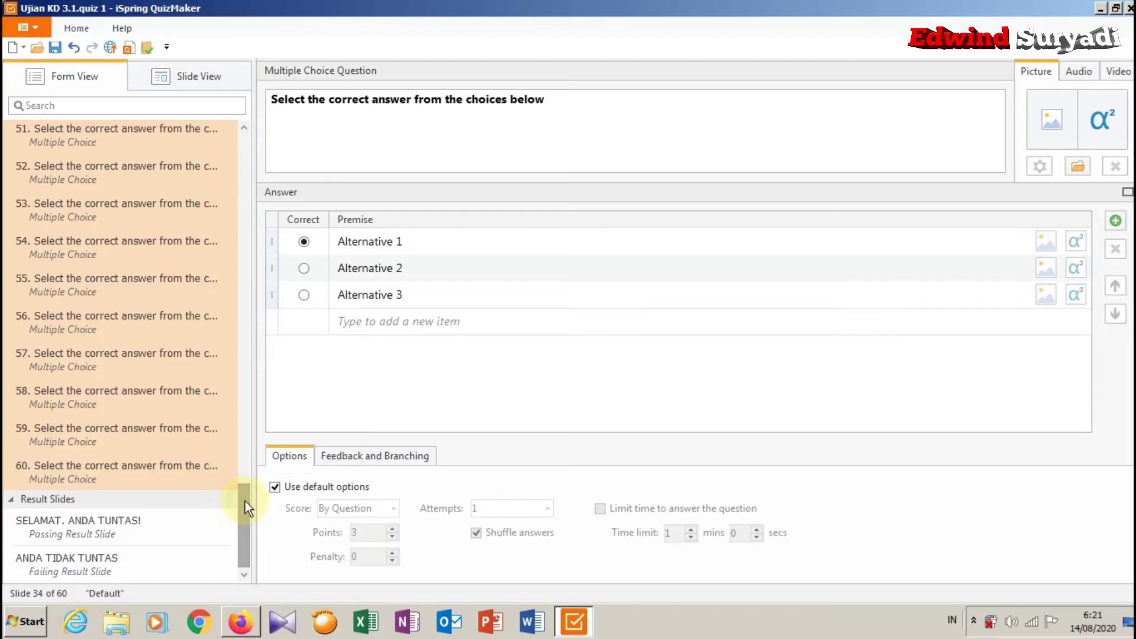
{"action": "scroll", "coordinate": [179, 383], "scroll_direction": "up", "scroll_amount": 1}
{"action": "scroll", "coordinate": [179, 383], "scroll_direction": "up", "scroll_amount": 5}
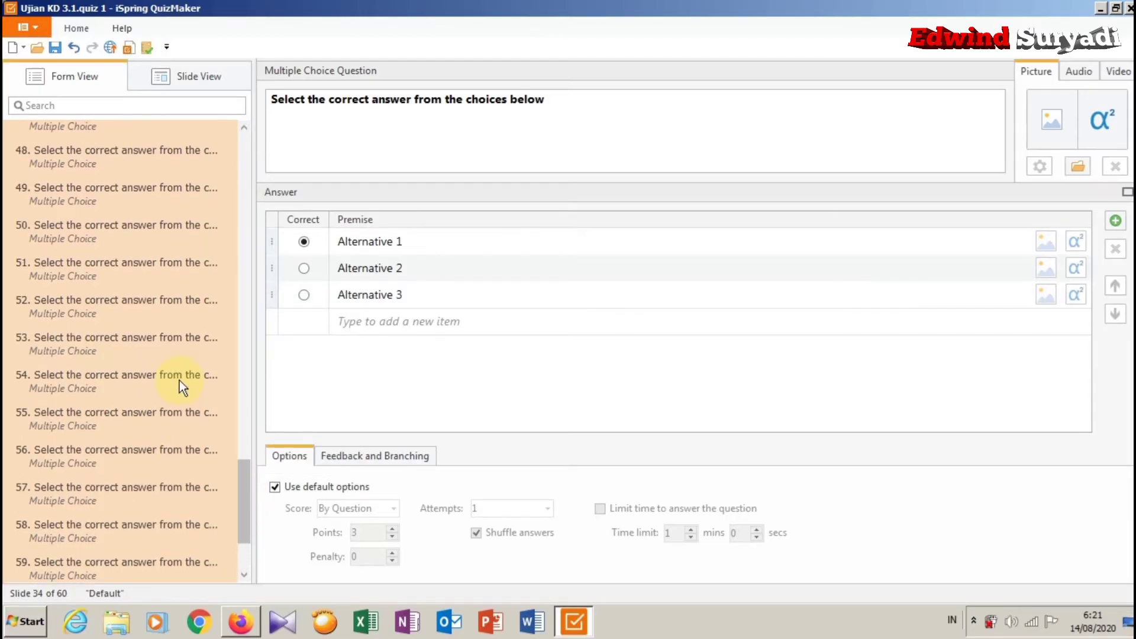
{"action": "scroll", "coordinate": [179, 381], "scroll_direction": "up", "scroll_amount": 8}
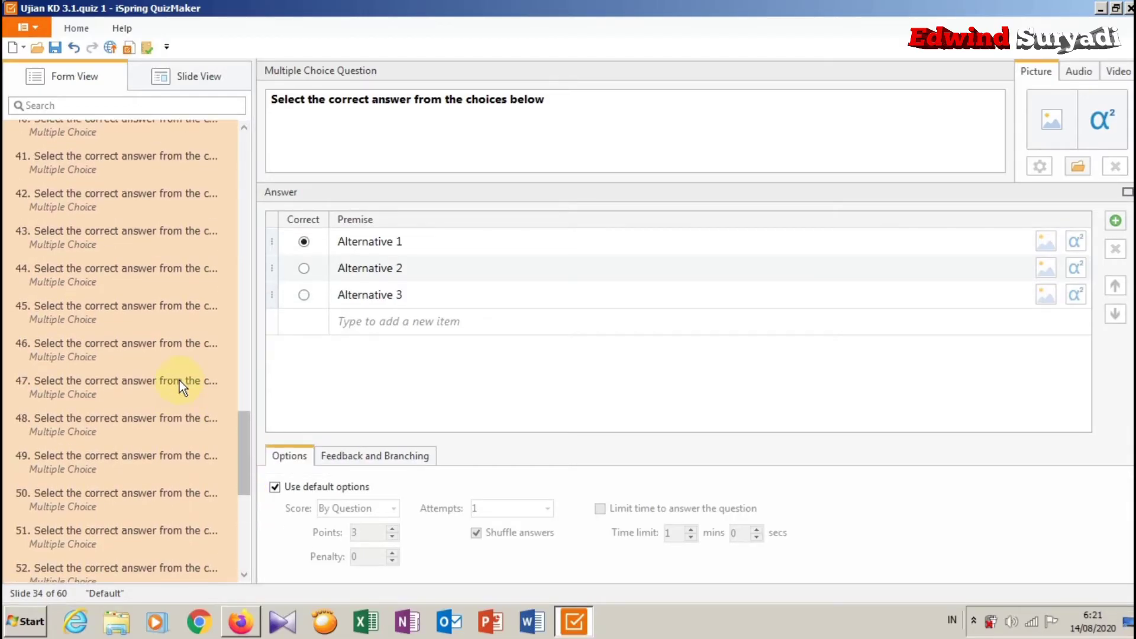
{"action": "scroll", "coordinate": [180, 377], "scroll_direction": "up", "scroll_amount": 5}
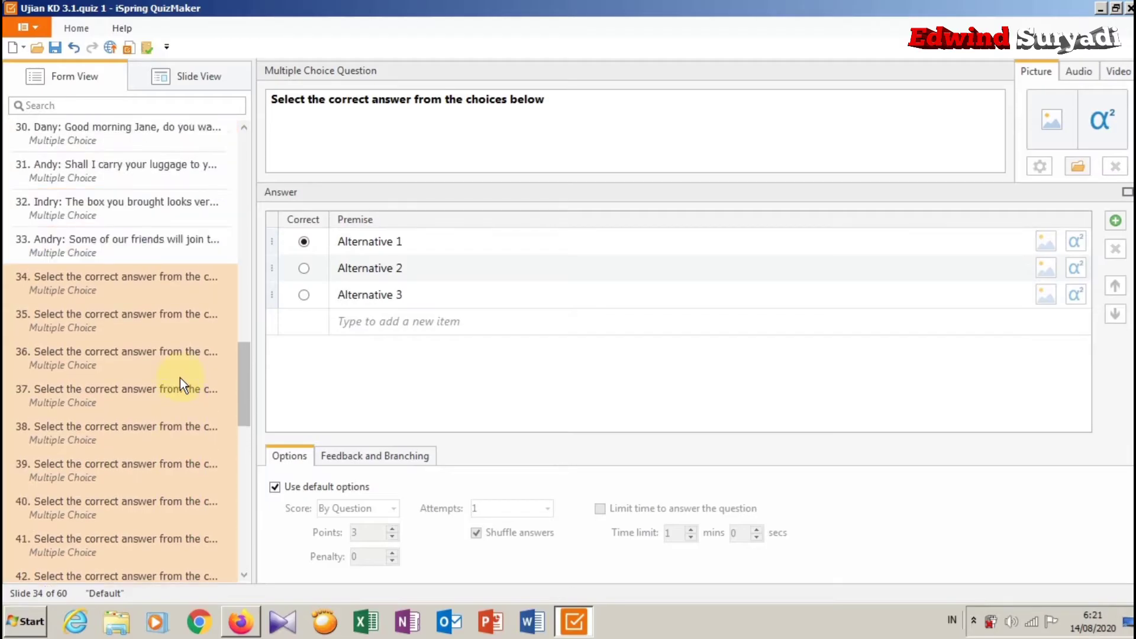
{"action": "left_click", "coordinate": [219, 285]}
- Collapse Question Group 1 and add four new question groups to the quiz
{"action": "left_click_drag", "start_coordinate": [242, 342], "coordinate": [253, 132]}
{"action": "left_click", "coordinate": [10, 167]}
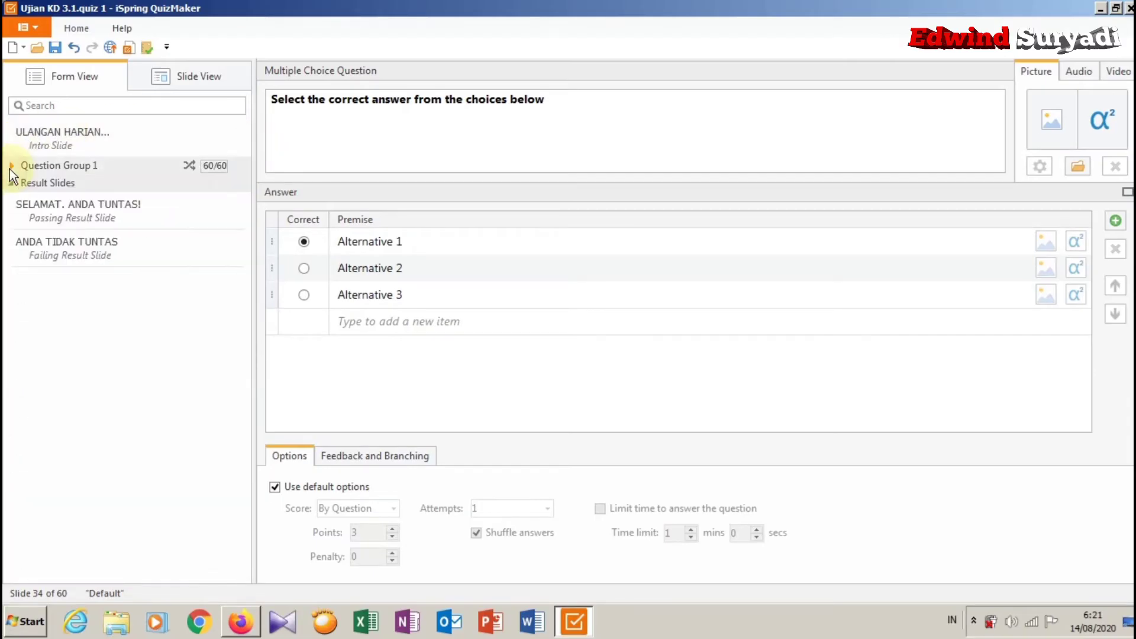
{"action": "left_click", "coordinate": [88, 35]}
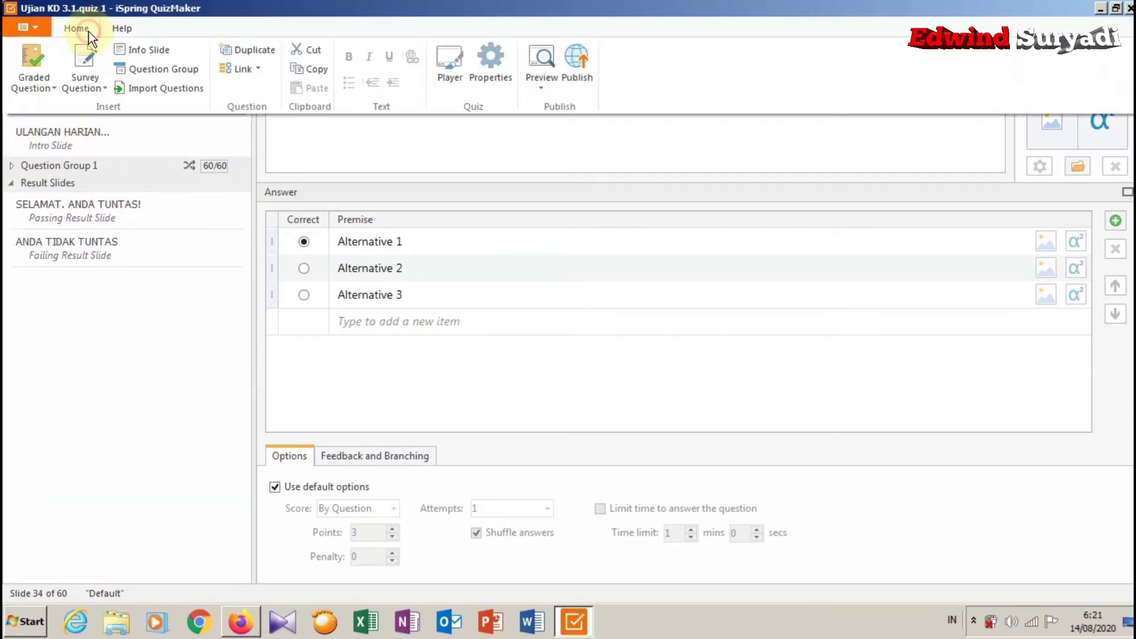
{"action": "left_click", "coordinate": [140, 67]}
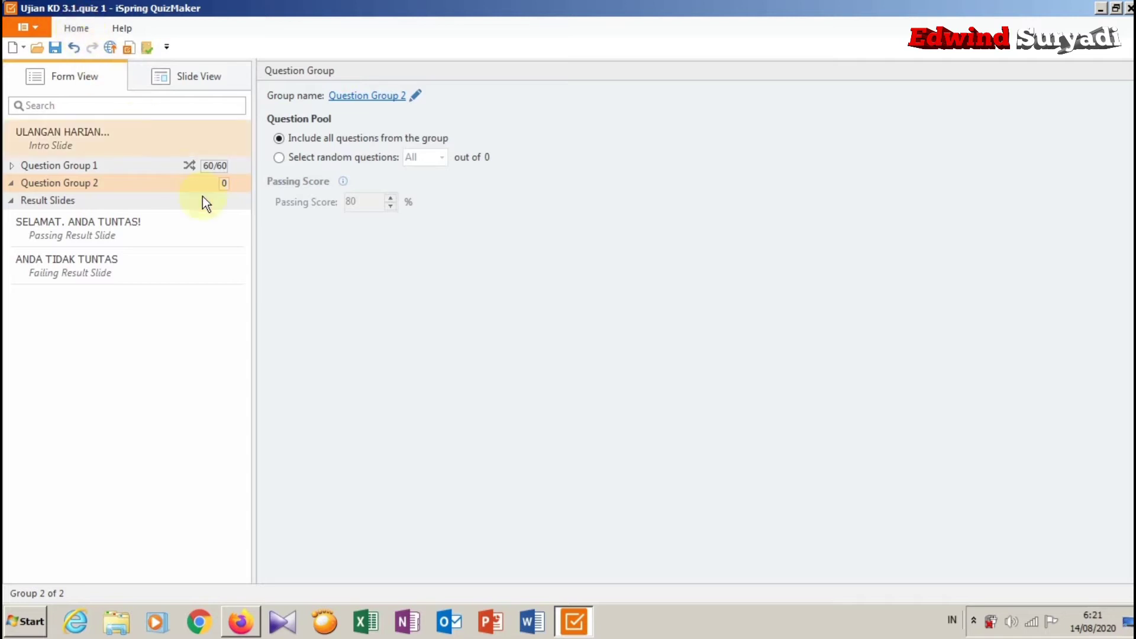
{"action": "left_click", "coordinate": [77, 28]}
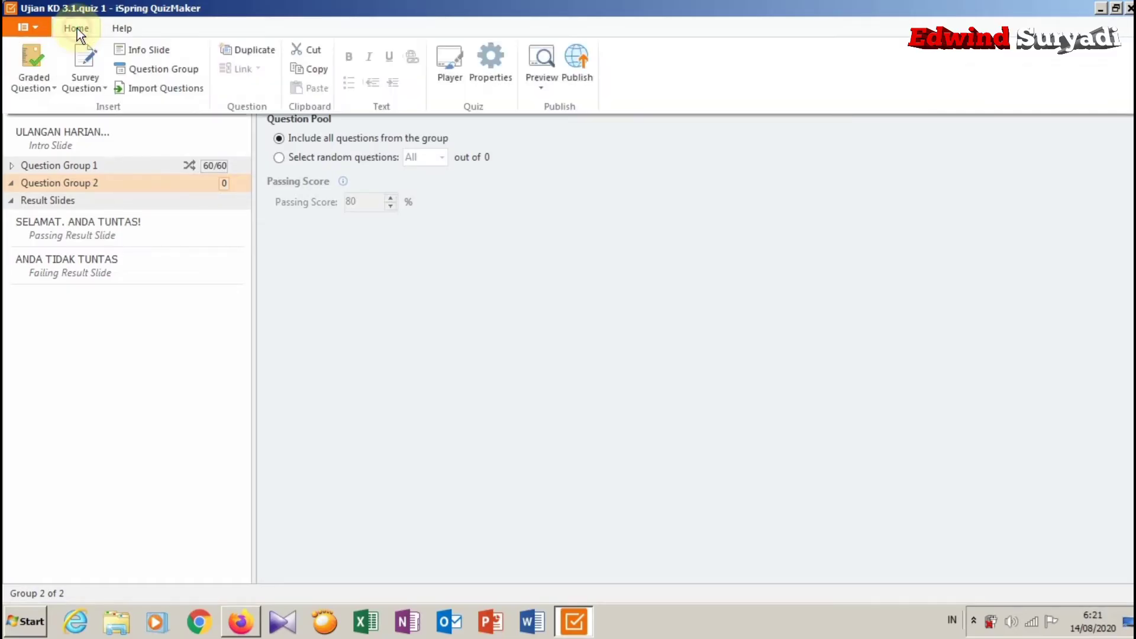
{"action": "left_click", "coordinate": [144, 70]}
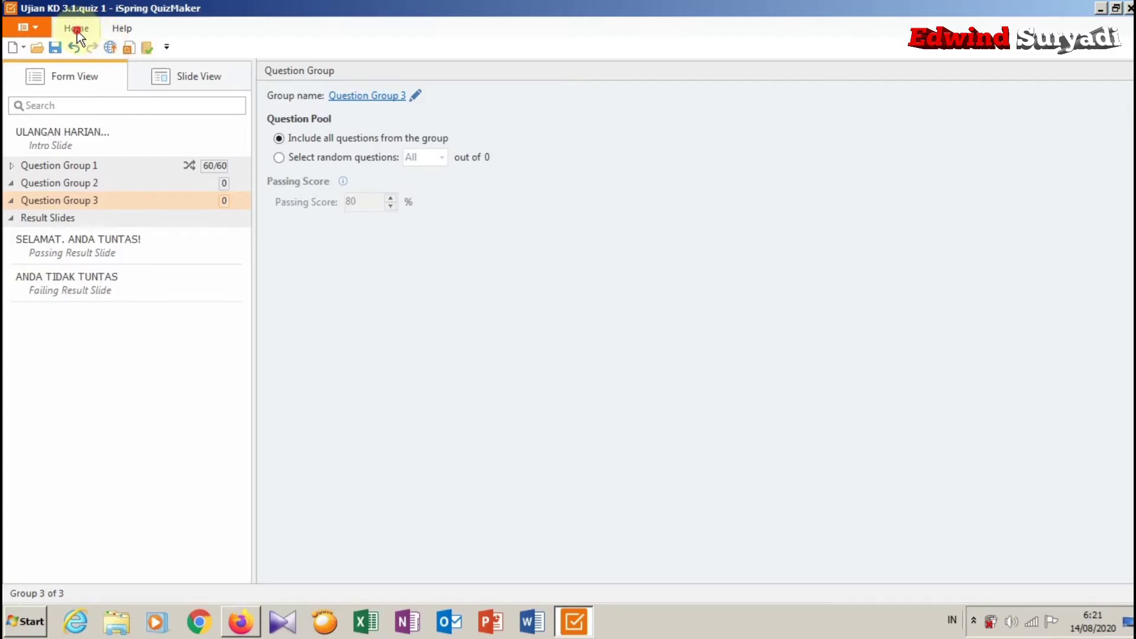
{"action": "left_click", "coordinate": [77, 30]}
{"action": "left_click", "coordinate": [147, 66]}
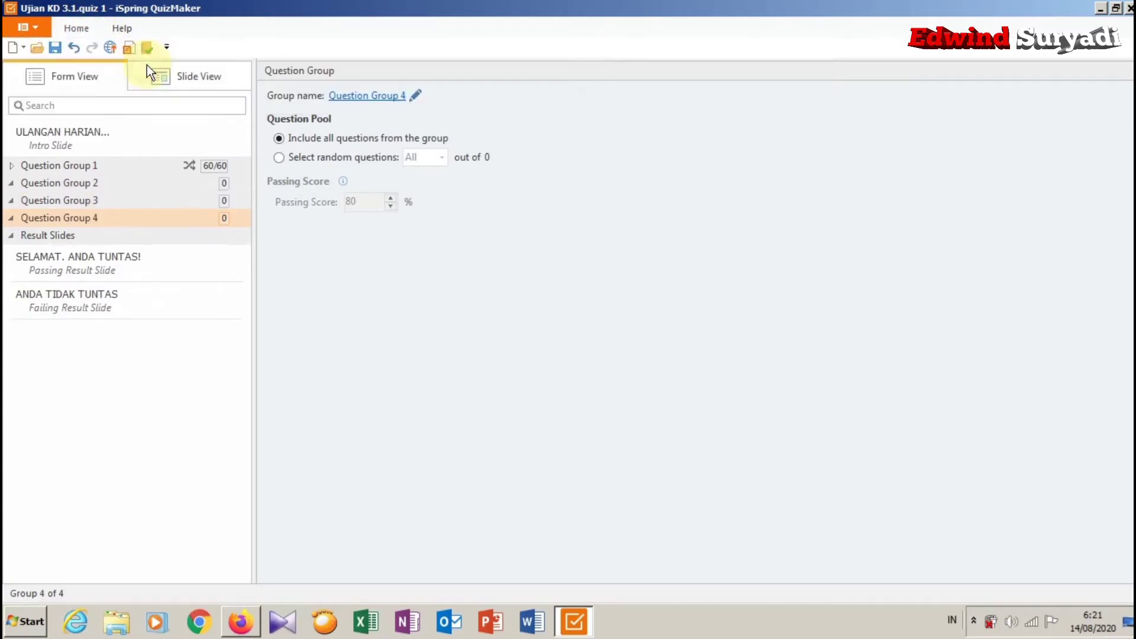
{"action": "left_click", "coordinate": [79, 31]}
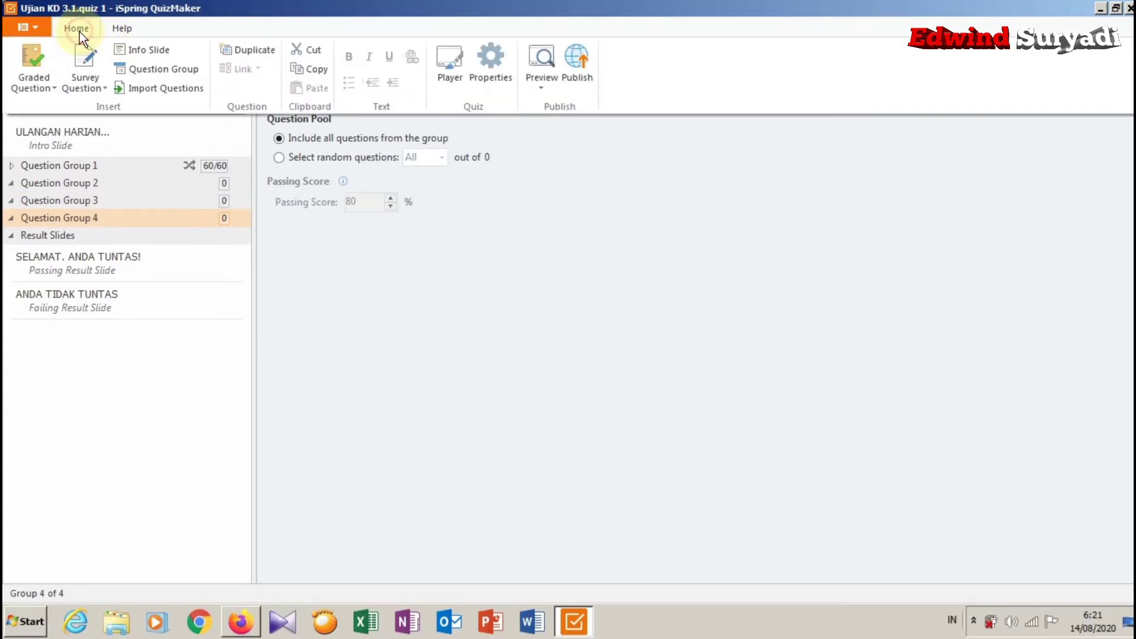
{"action": "left_click", "coordinate": [146, 69]}
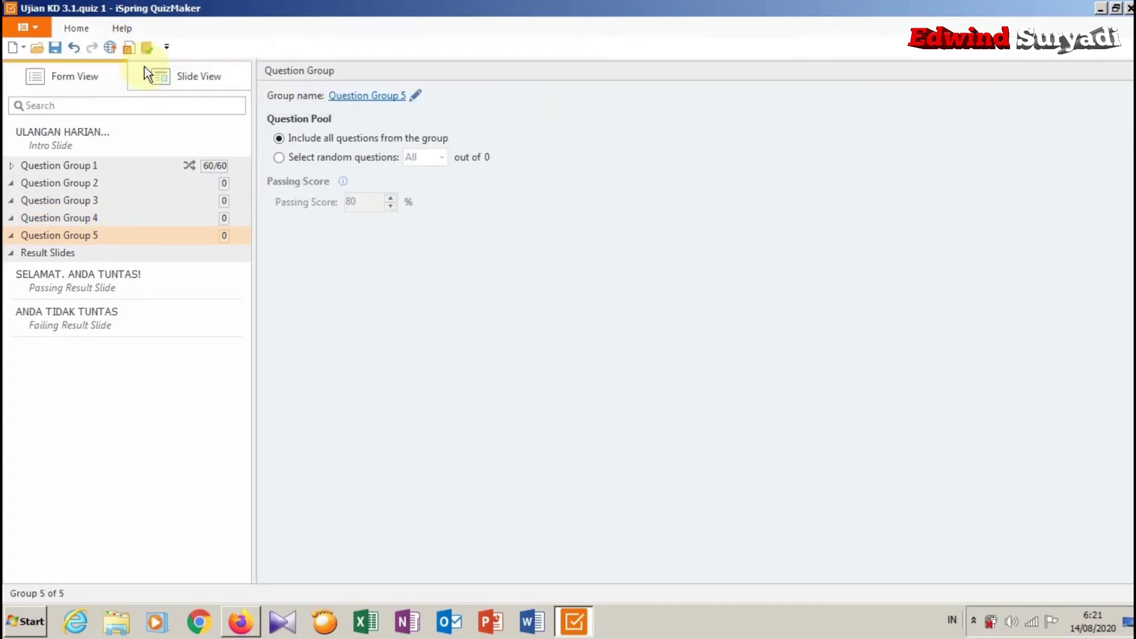
- Move questions 59 and 60 out of Question Group 1 into Question Group 2
{"action": "left_click", "coordinate": [95, 168]}
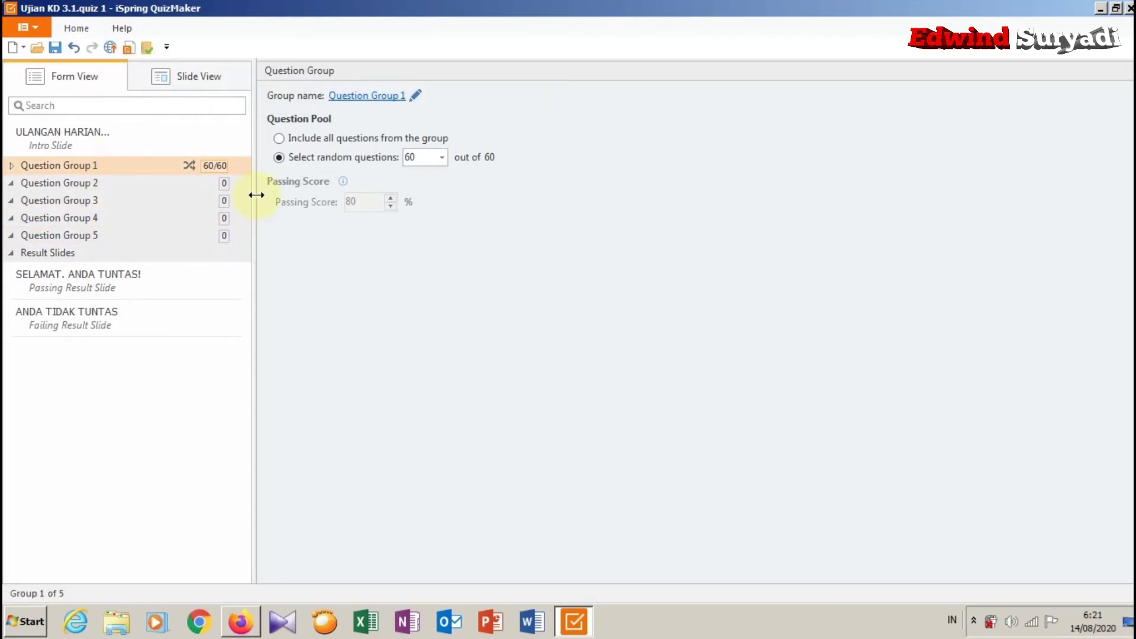
{"action": "left_click", "coordinate": [11, 167]}
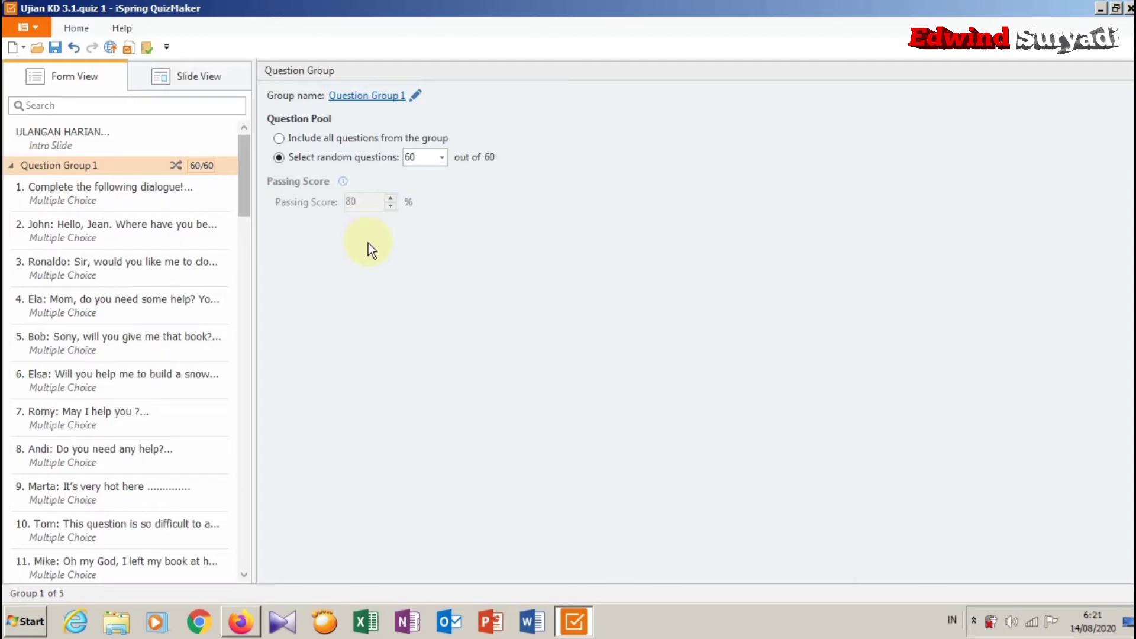
{"action": "left_click_drag", "start_coordinate": [241, 182], "coordinate": [231, 364]}
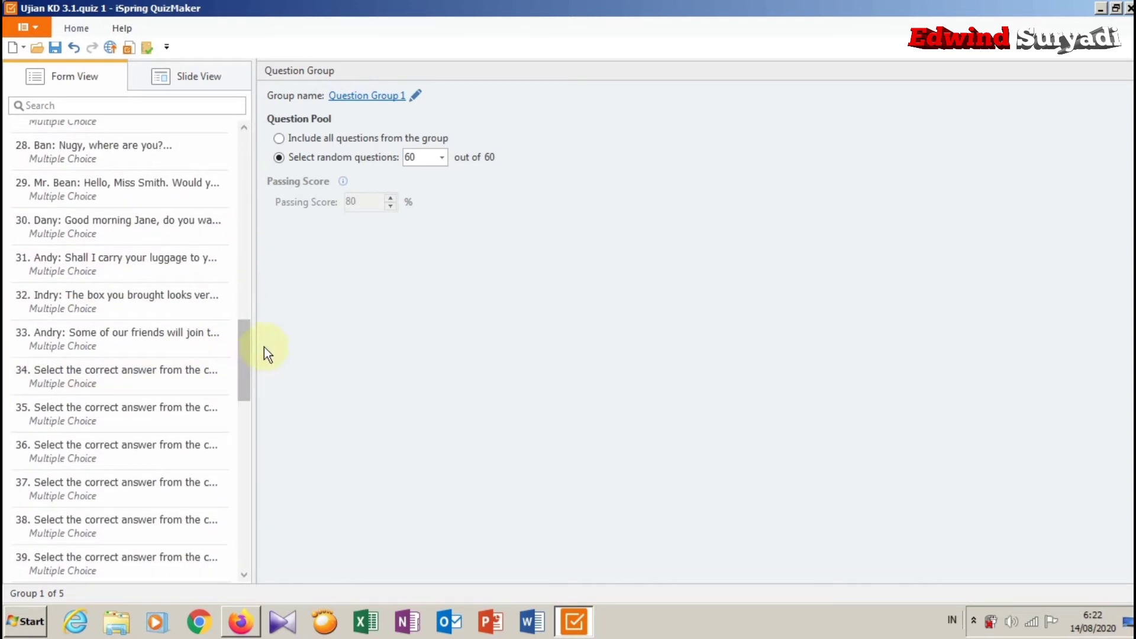
{"action": "left_click_drag", "start_coordinate": [246, 355], "coordinate": [249, 499]}
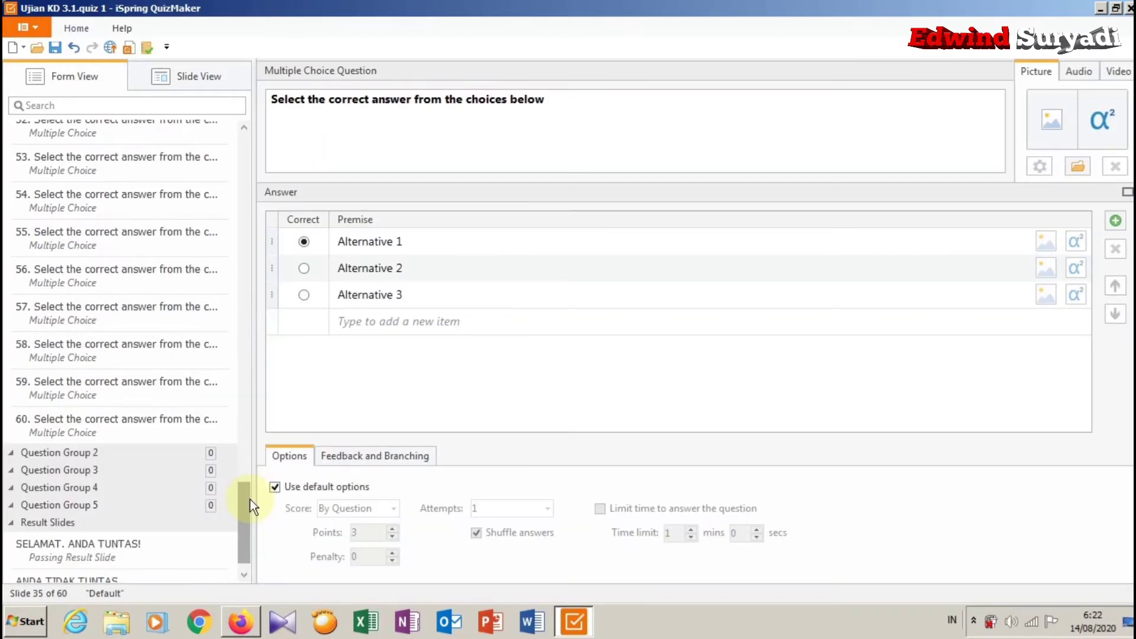
{"action": "left_click", "coordinate": [146, 386]}
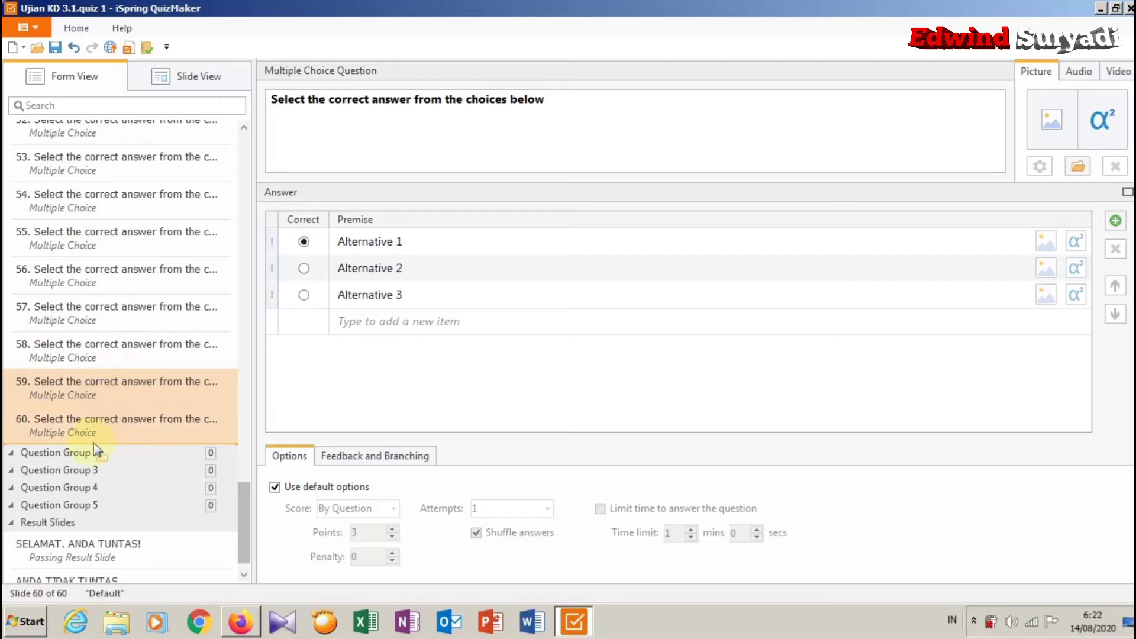
{"action": "left_click_drag", "start_coordinate": [88, 452], "coordinate": [87, 453]}
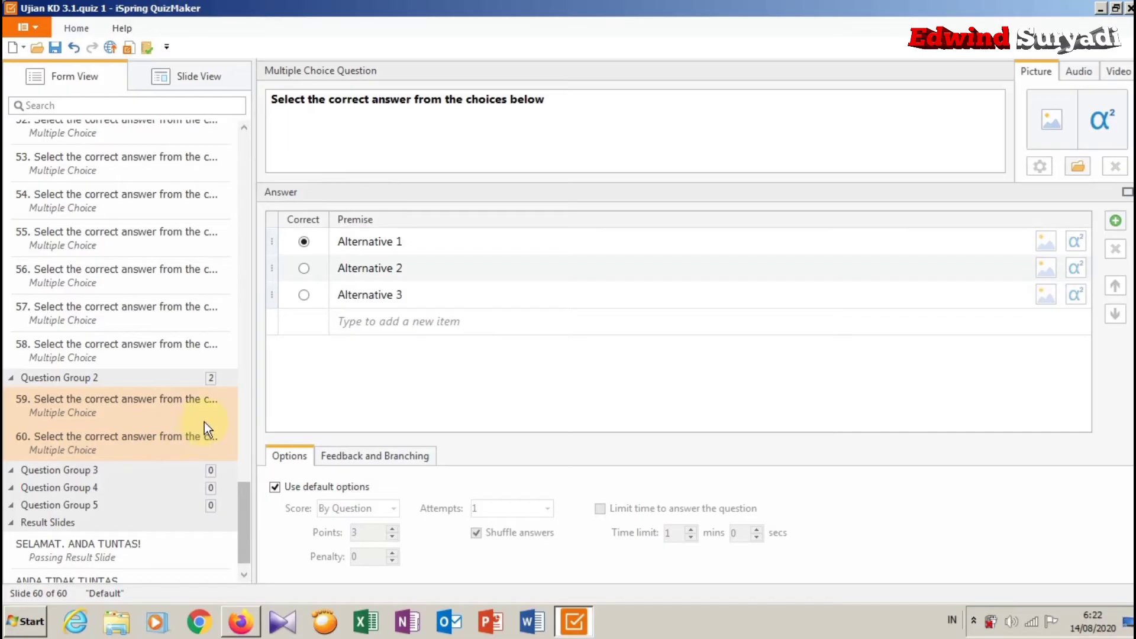
- Move questions 57 and 58 from Question Group 1 into Question Group 3
{"action": "left_click", "coordinate": [143, 317]}
{"action": "left_click", "coordinate": [114, 345], "text": "shift"}
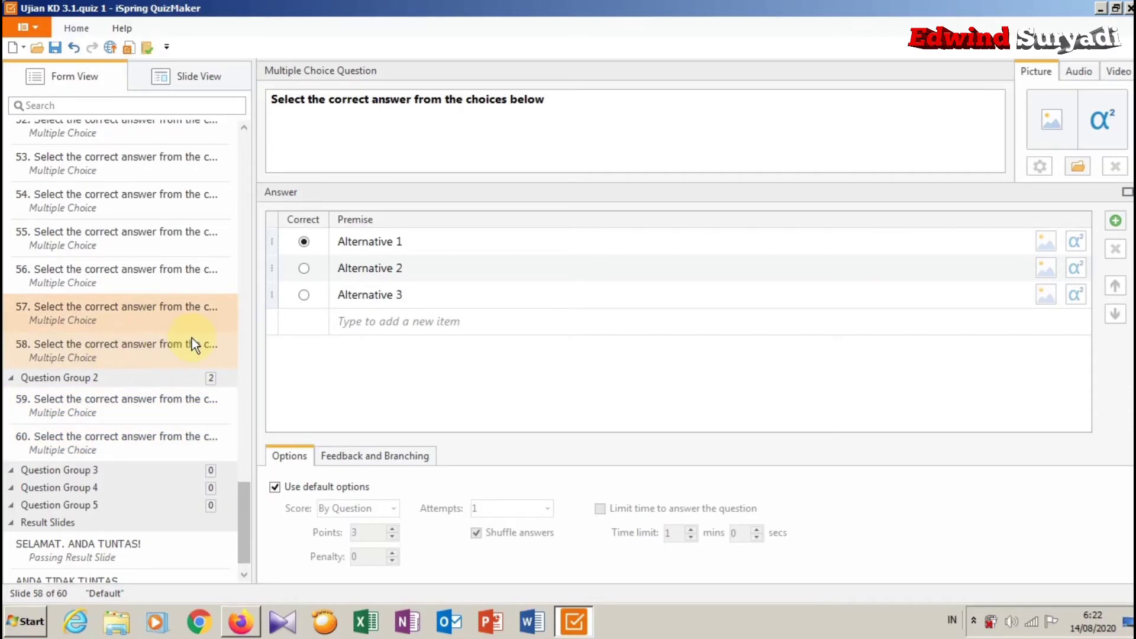
{"action": "left_click_drag", "start_coordinate": [159, 309], "coordinate": [102, 472]}
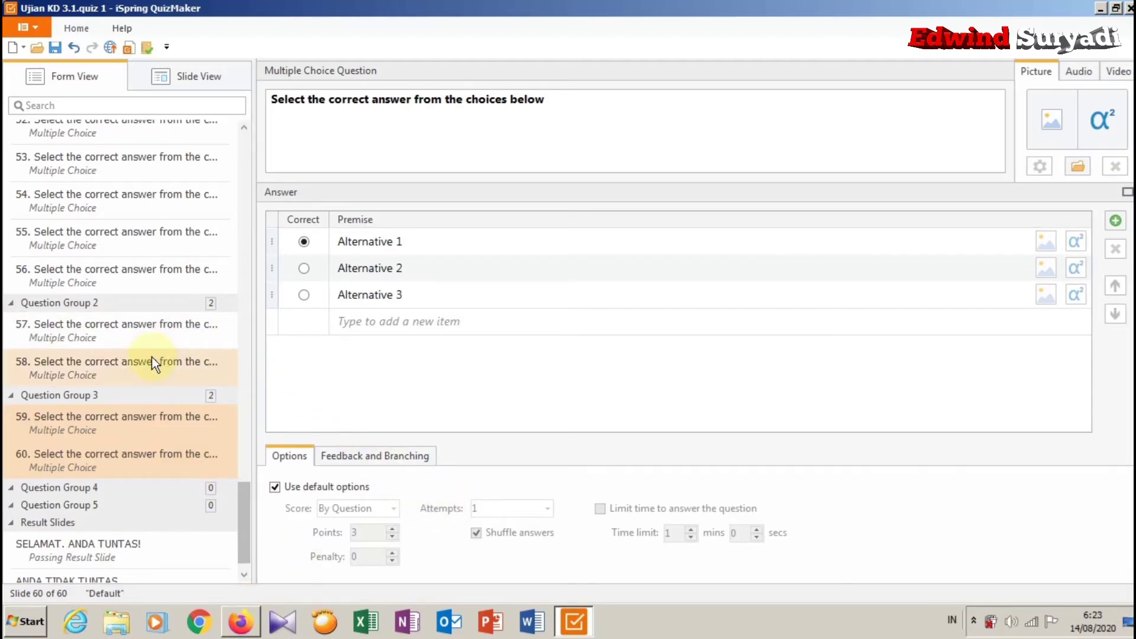
- Move questions 54, 55 and 56 from Question Group 1 into Question Group 4
{"action": "left_click", "coordinate": [158, 231], "text": "shift"}
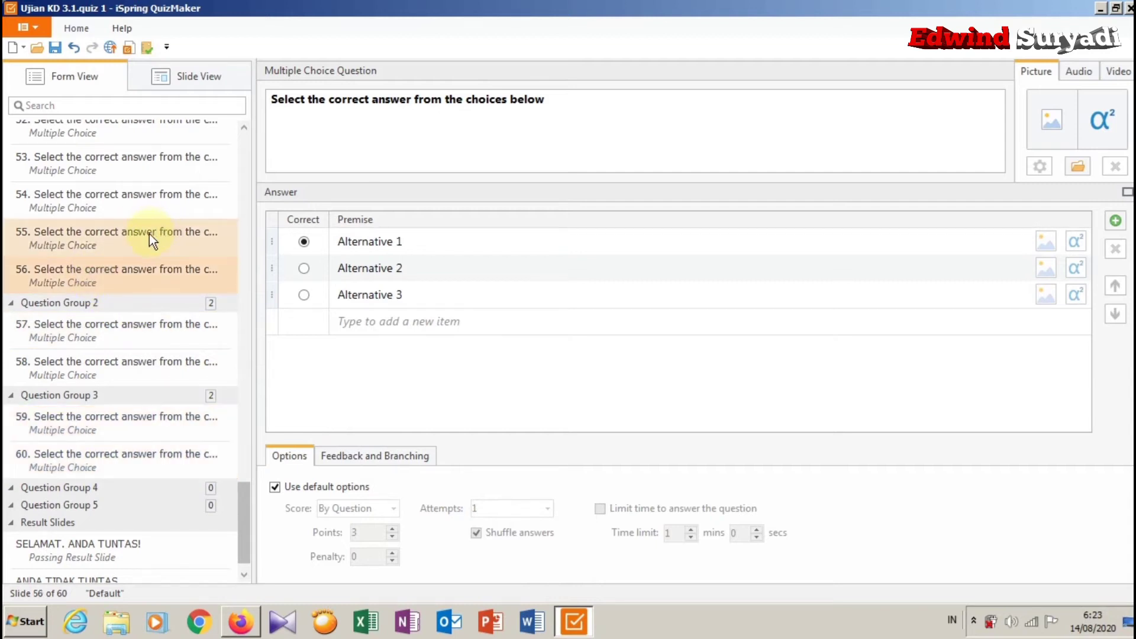
{"action": "left_click", "coordinate": [147, 202], "text": "shift"}
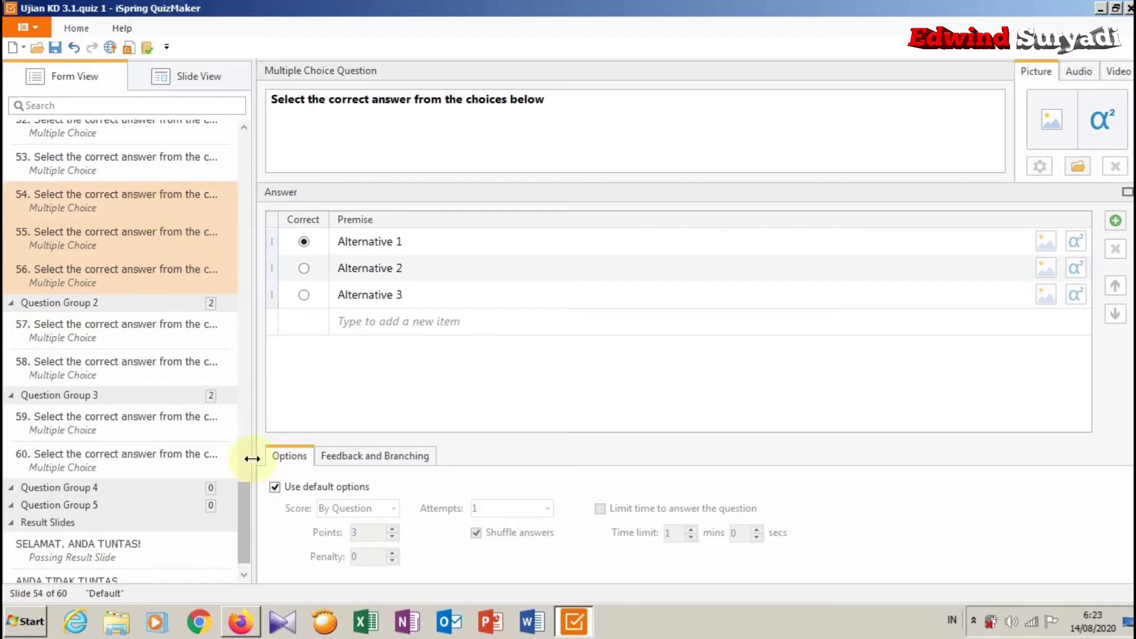
{"action": "left_click_drag", "start_coordinate": [162, 231], "coordinate": [102, 490]}
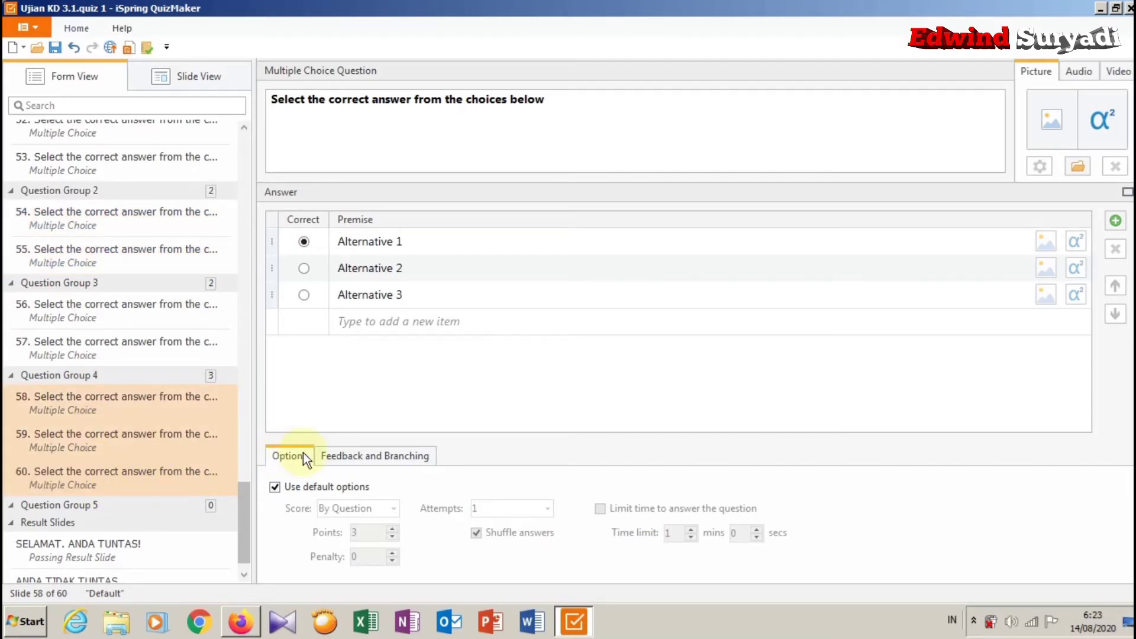
- Collapse Question Groups 2, 3 and 4 in the question list
{"action": "left_click", "coordinate": [133, 212]}
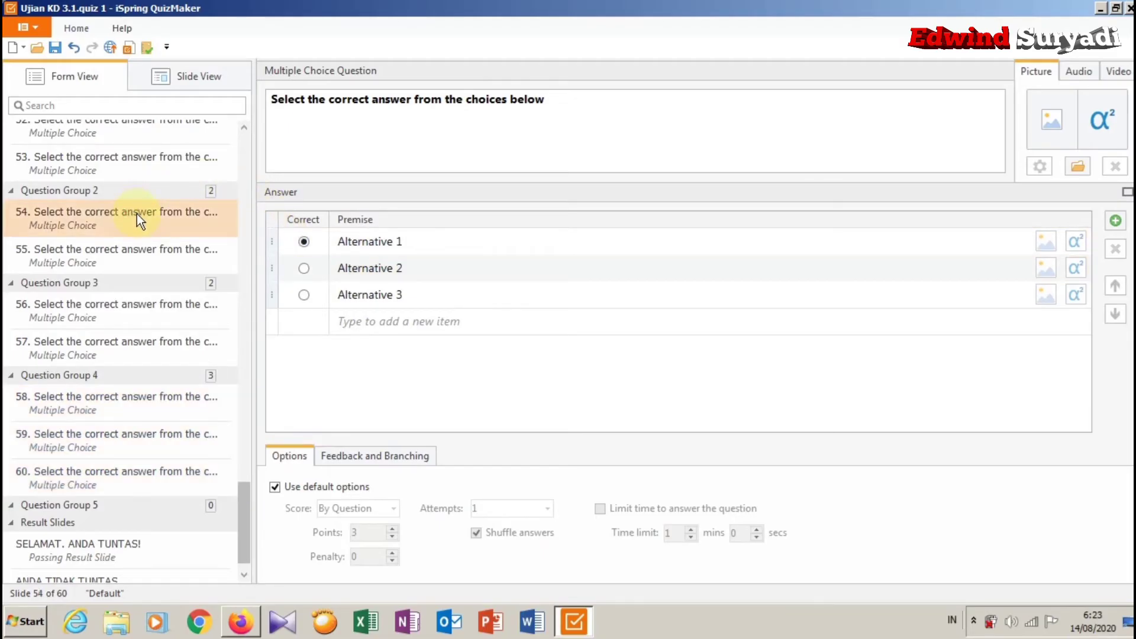
{"action": "left_click", "coordinate": [11, 283]}
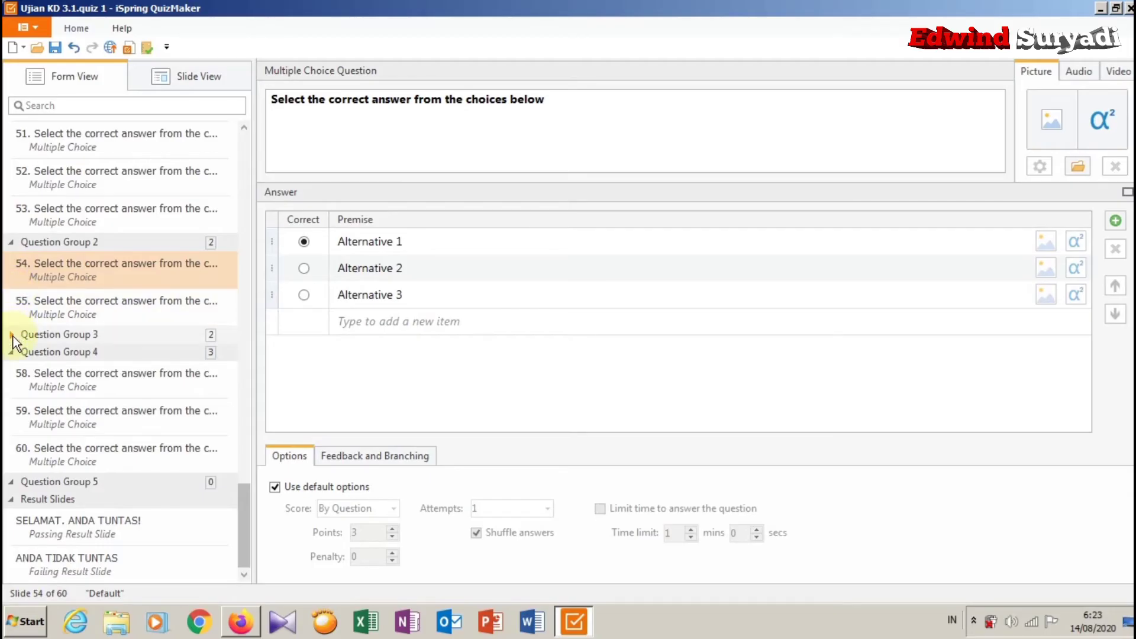
{"action": "left_click", "coordinate": [12, 353]}
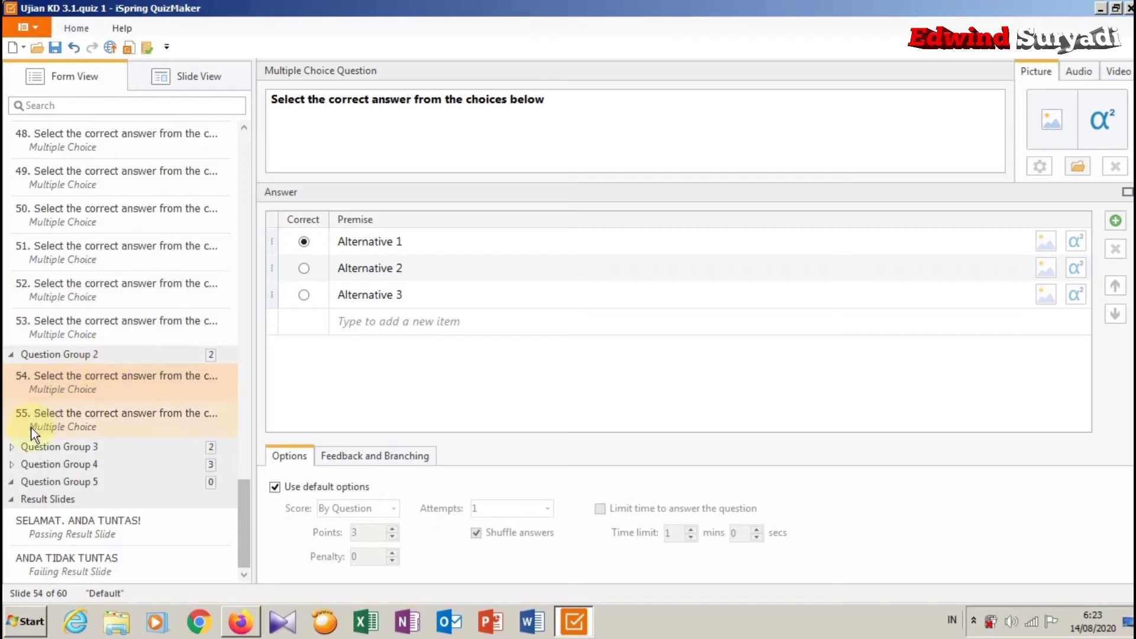
{"action": "left_click", "coordinate": [9, 353]}
{"action": "left_click", "coordinate": [10, 353]}
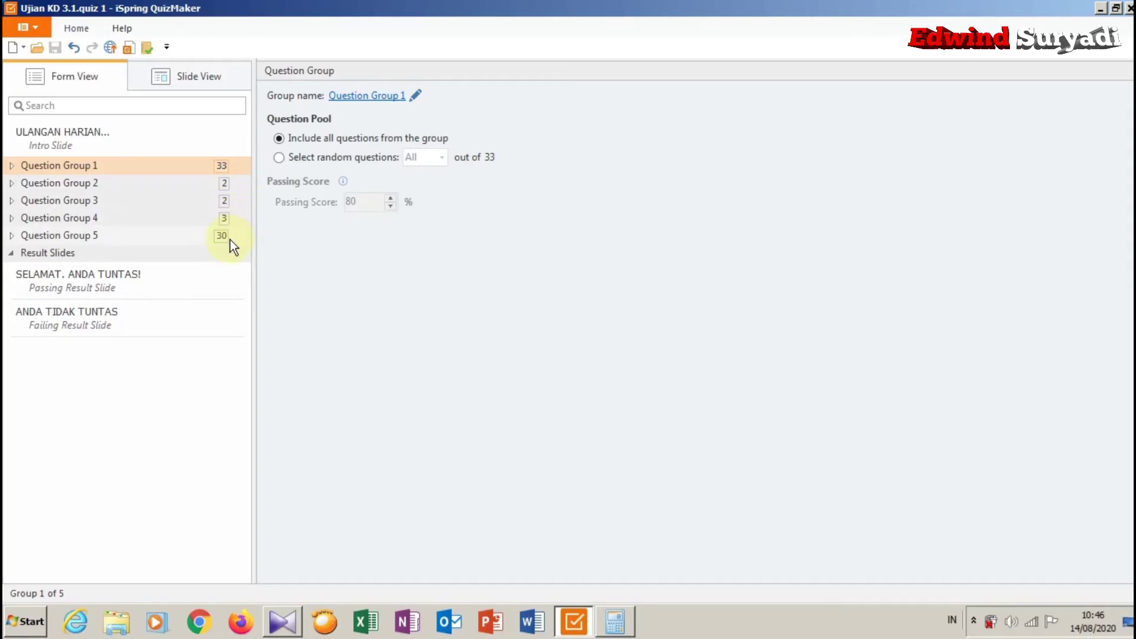
- Switch to Calculator and add up the question counts of Question Groups 1 to 4 as 33 + 2 + 2 + 3
{"action": "left_click", "coordinate": [617, 622]}
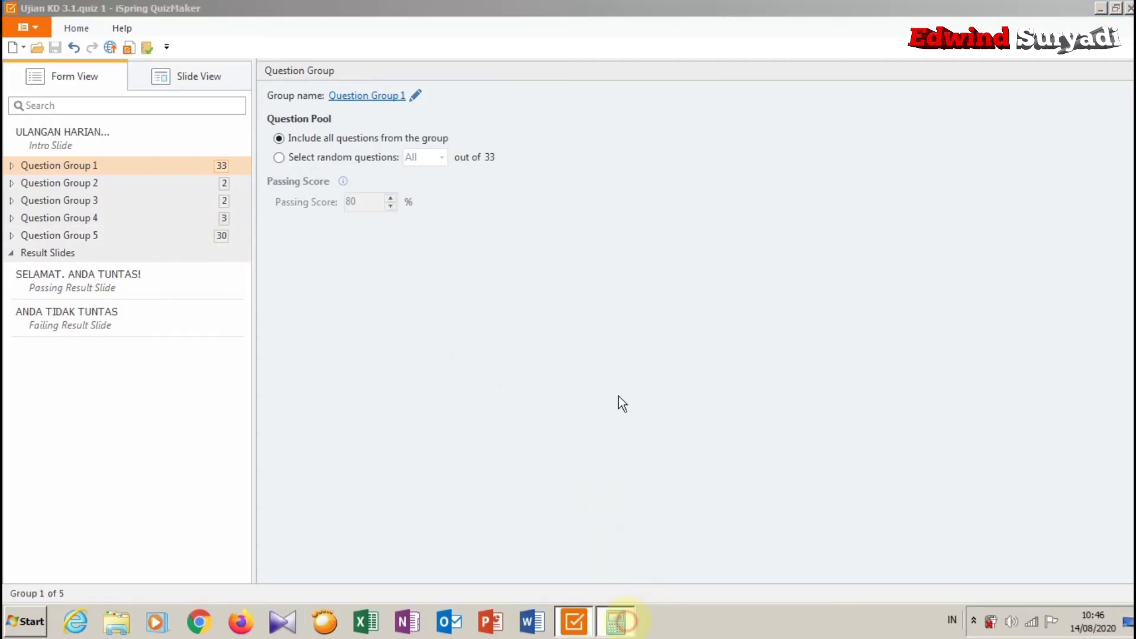
{"action": "left_click", "coordinate": [559, 317]}
{"action": "left_click", "coordinate": [559, 317]}
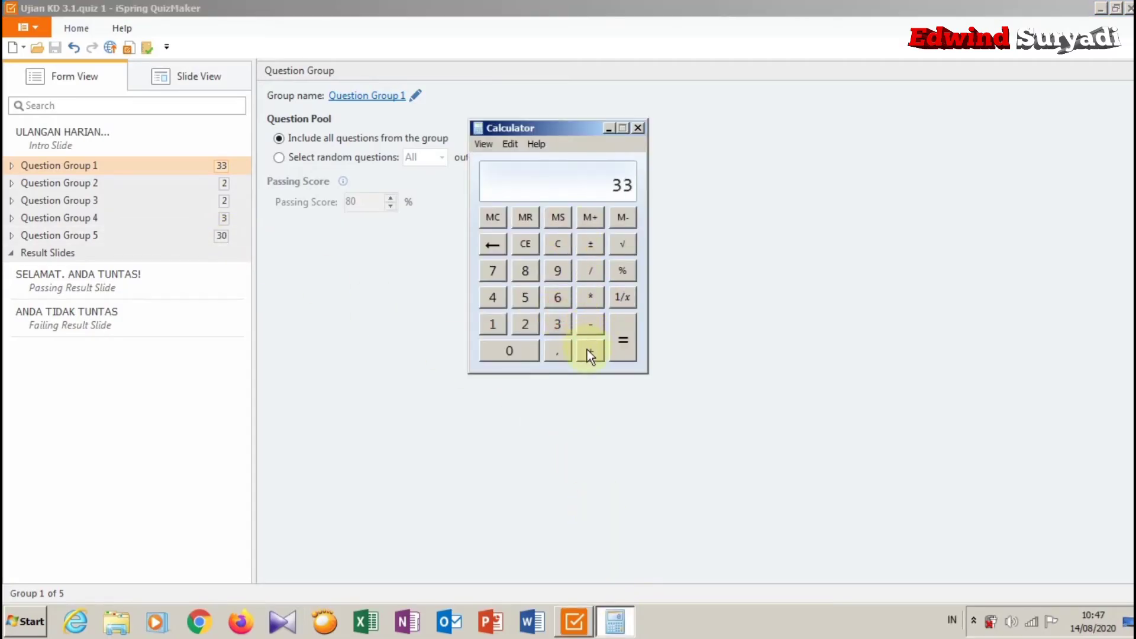
{"action": "left_click", "coordinate": [588, 353]}
{"action": "left_click", "coordinate": [534, 325]}
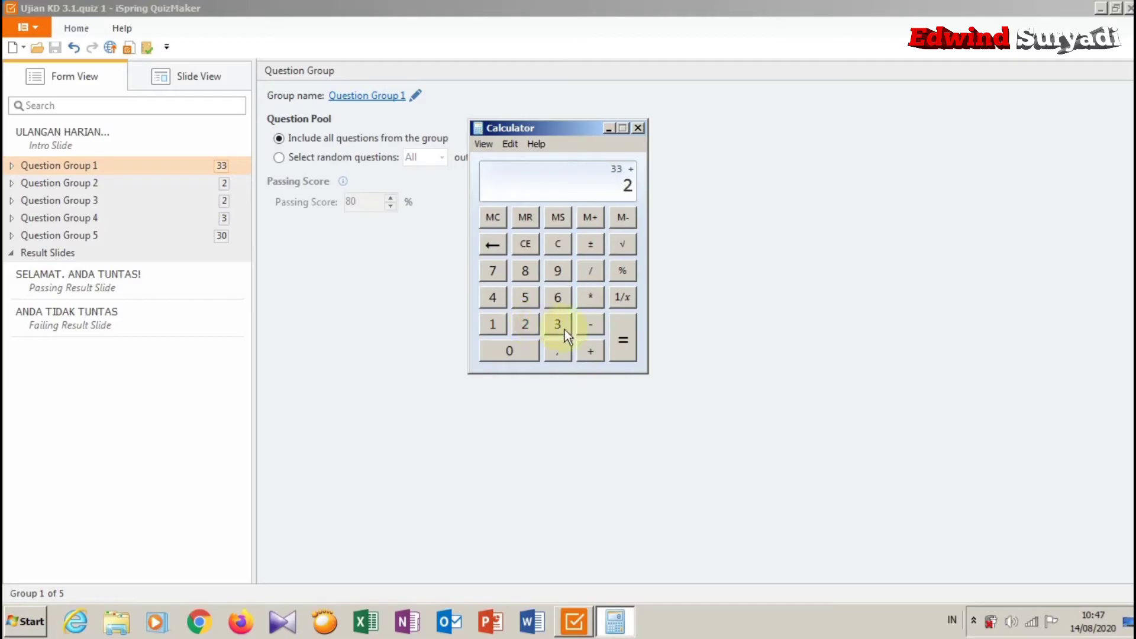
{"action": "left_click", "coordinate": [588, 352]}
{"action": "left_click", "coordinate": [534, 326]}
{"action": "left_click", "coordinate": [587, 352]}
{"action": "left_click", "coordinate": [560, 325]}
{"action": "left_click", "coordinate": [624, 354]}
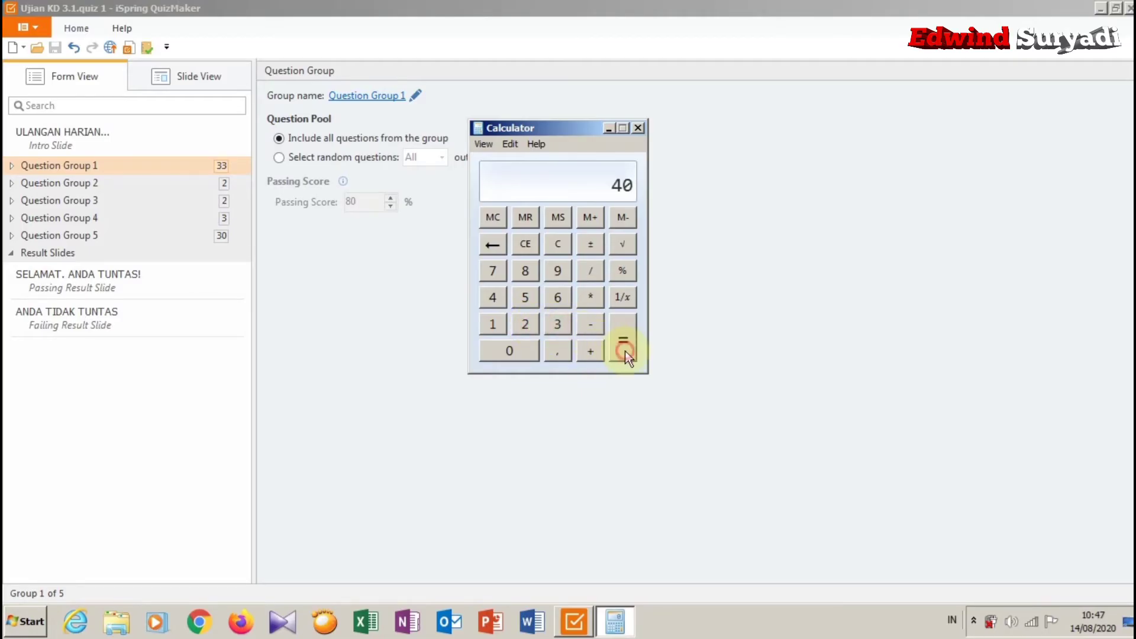
- Add Question Group 5's 30 questions to the running sum in Calculator, and return to iSpring QuizMaker
{"action": "left_click", "coordinate": [592, 350]}
{"action": "left_click", "coordinate": [559, 326]}
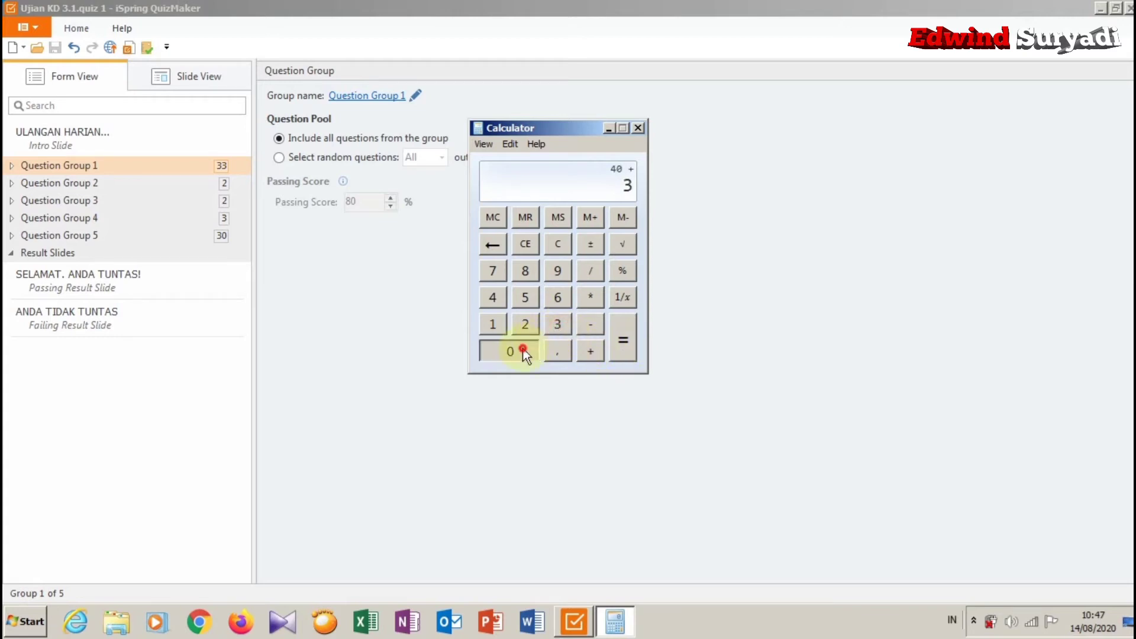
{"action": "left_click", "coordinate": [509, 351]}
{"action": "left_click", "coordinate": [626, 346]}
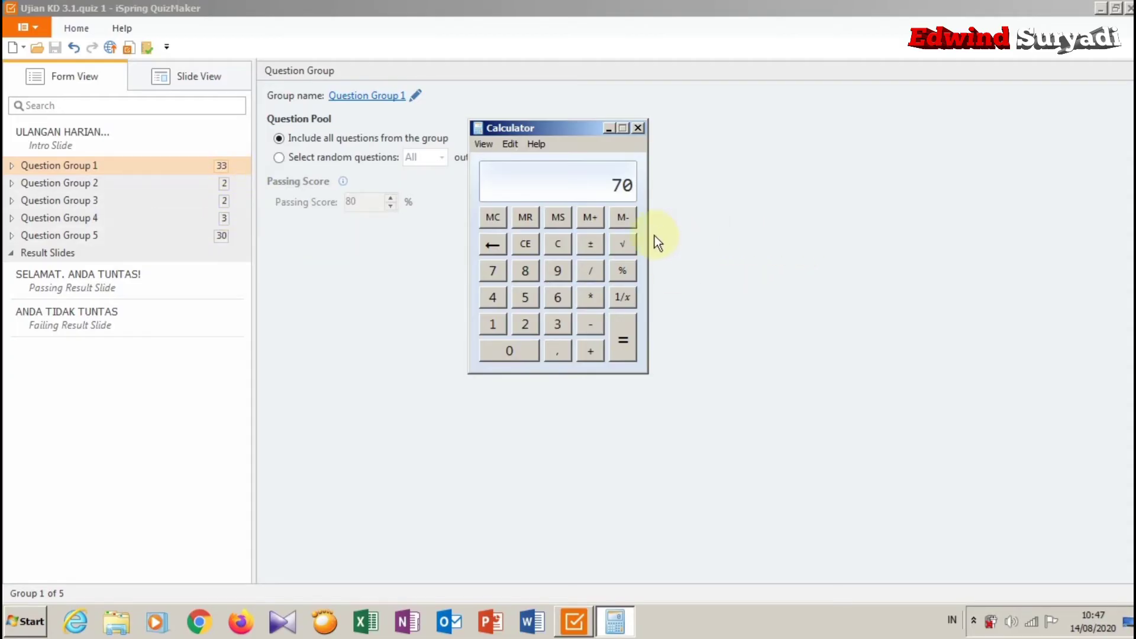
{"action": "left_click", "coordinate": [611, 129]}
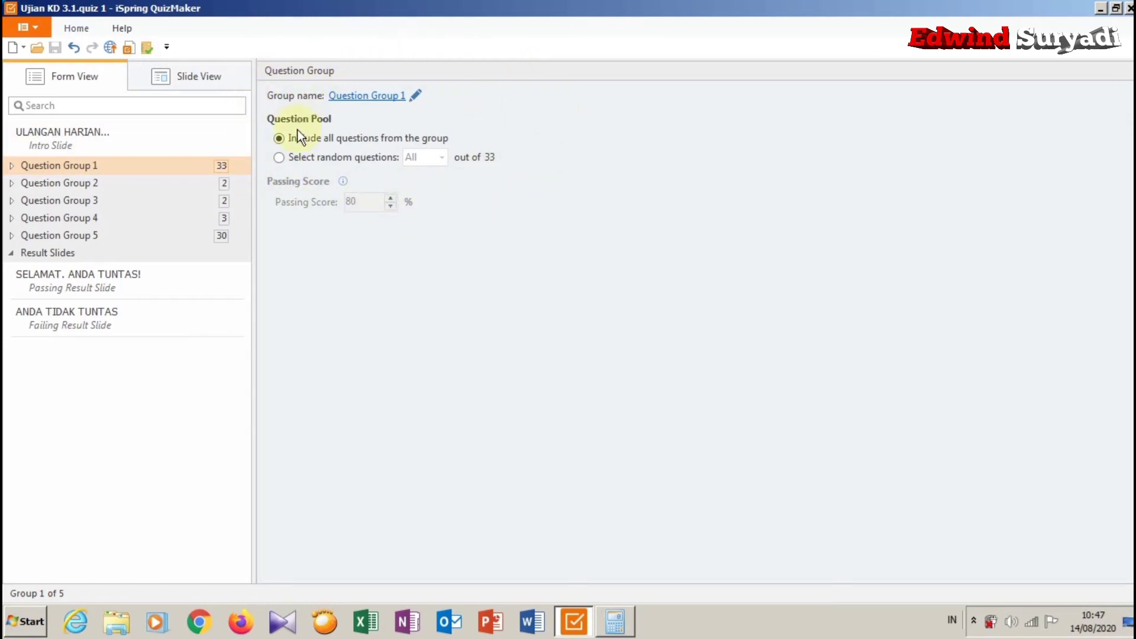
- Switch Question Group 1's question pool to random question selection, leaving the number of questions at All
{"action": "left_click", "coordinate": [279, 158]}
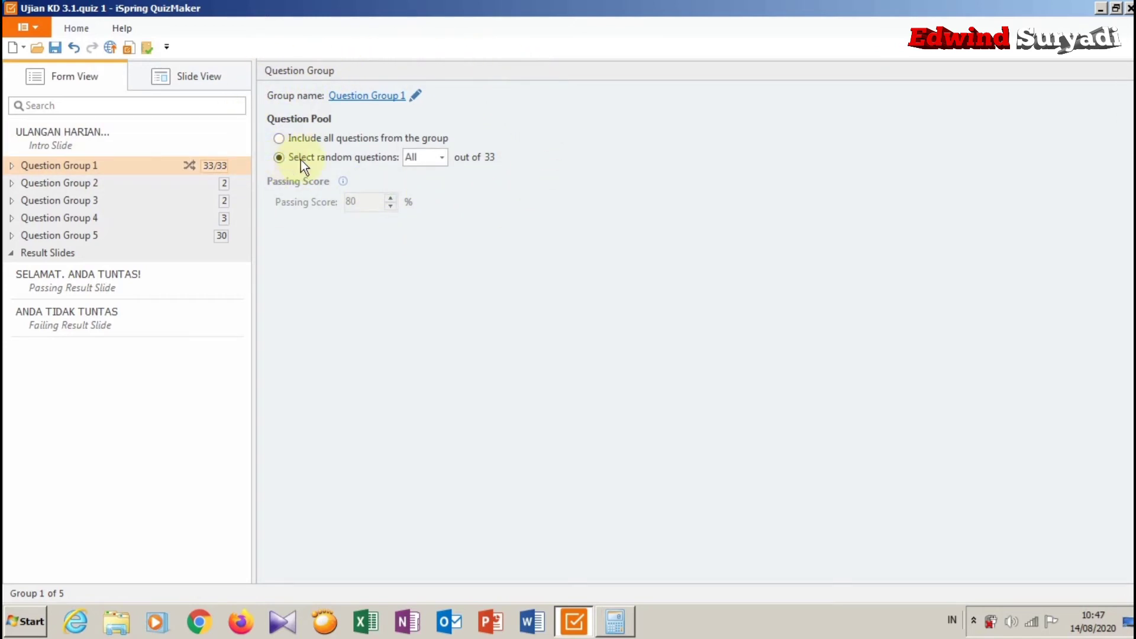
{"action": "left_click", "coordinate": [443, 158]}
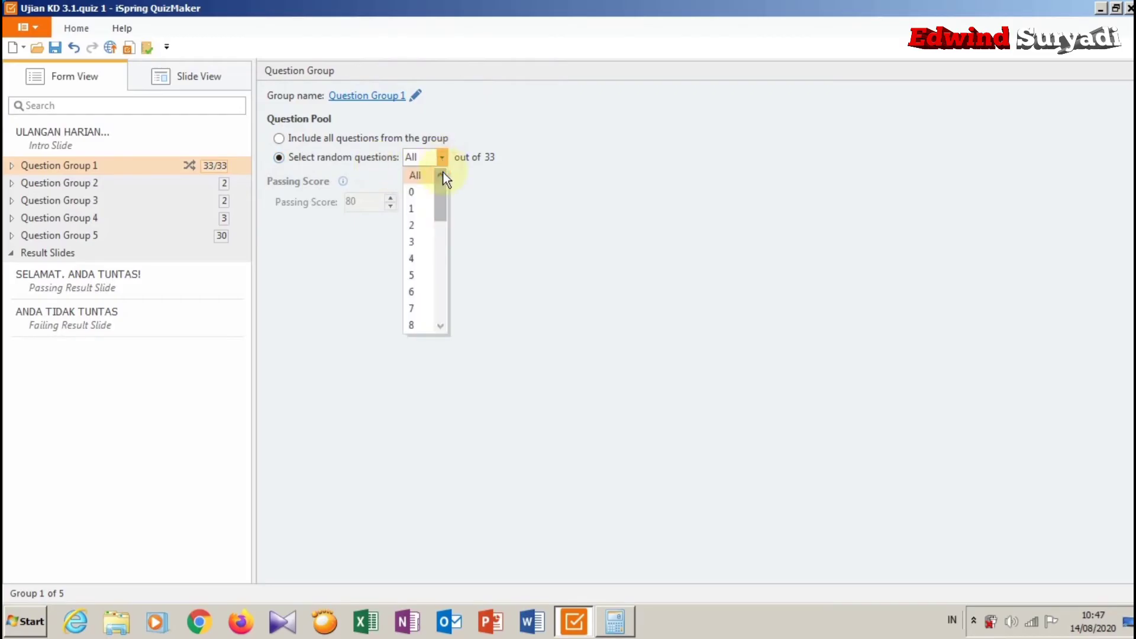
{"action": "left_click_drag", "start_coordinate": [442, 190], "coordinate": [449, 263]}
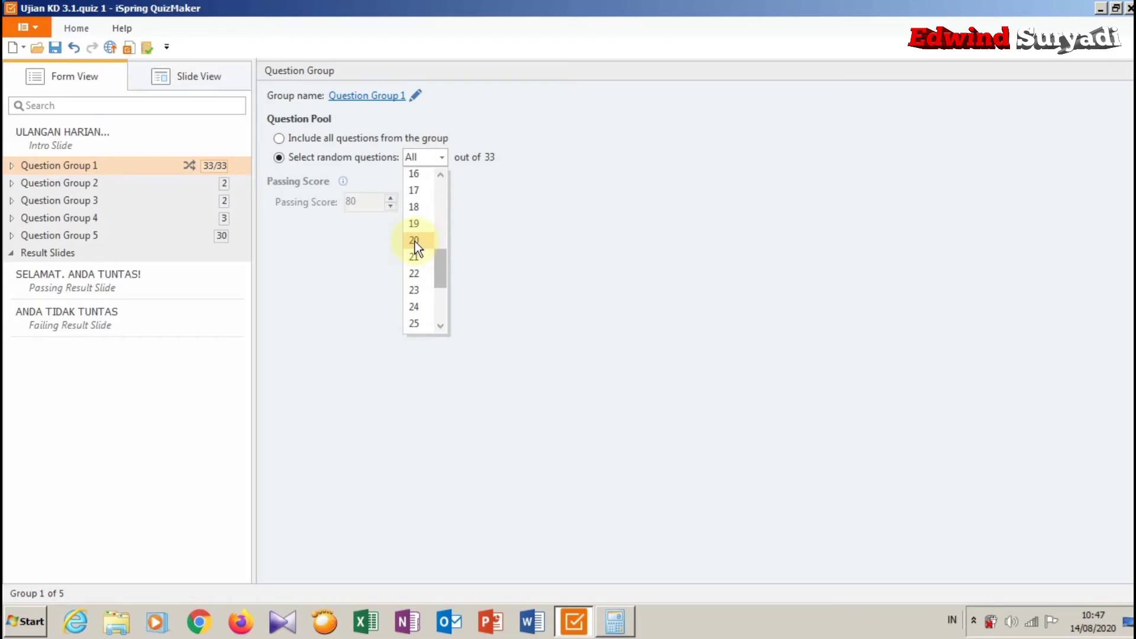
{"action": "left_click", "coordinate": [668, 502]}
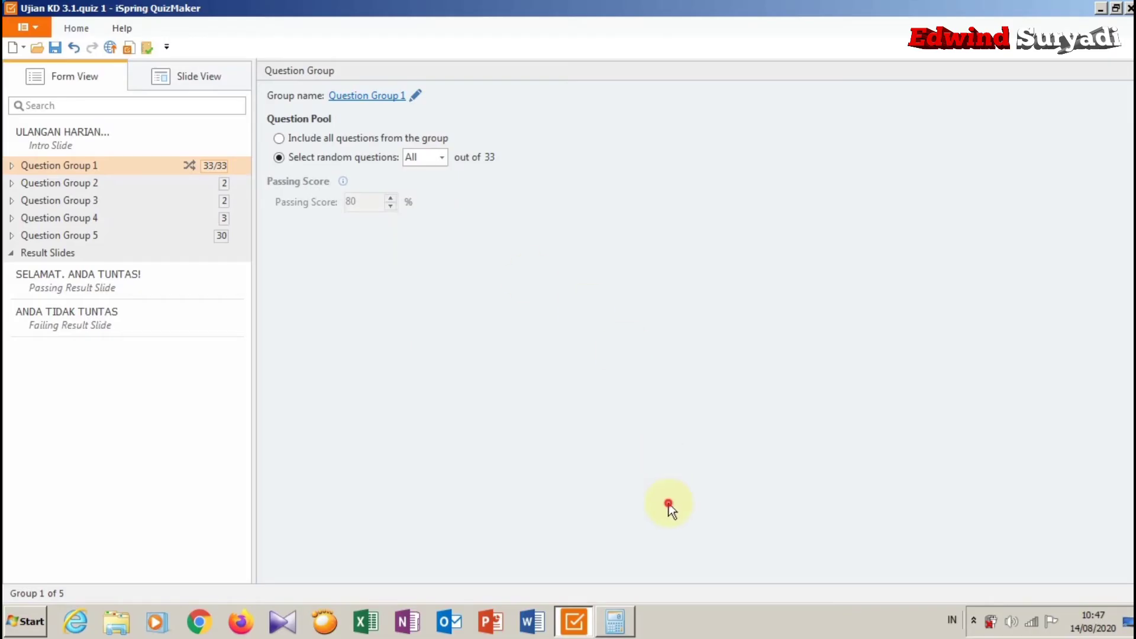
- Switch to Calculator, add up all five groups' question counts as 33 + 2 + 2 + 3 + 30, and minimize it
{"action": "left_click", "coordinate": [626, 628]}
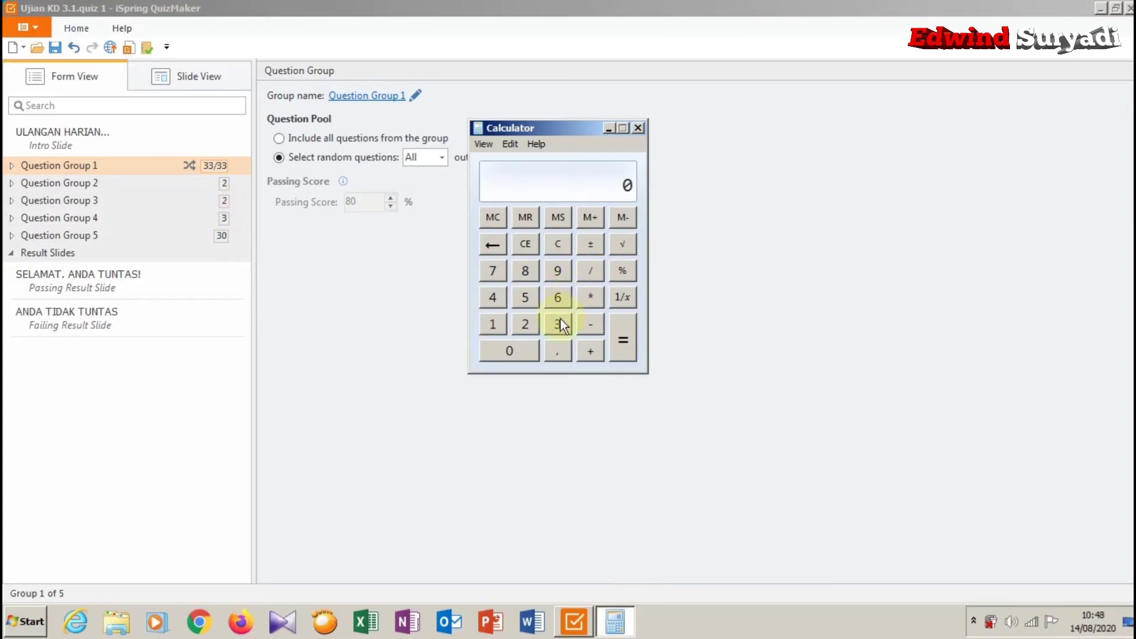
{"action": "left_click", "coordinate": [560, 318]}
{"action": "left_click", "coordinate": [559, 318]}
{"action": "left_click", "coordinate": [592, 351]}
{"action": "left_click", "coordinate": [535, 322]}
{"action": "left_click", "coordinate": [588, 349]}
{"action": "left_click", "coordinate": [530, 325]}
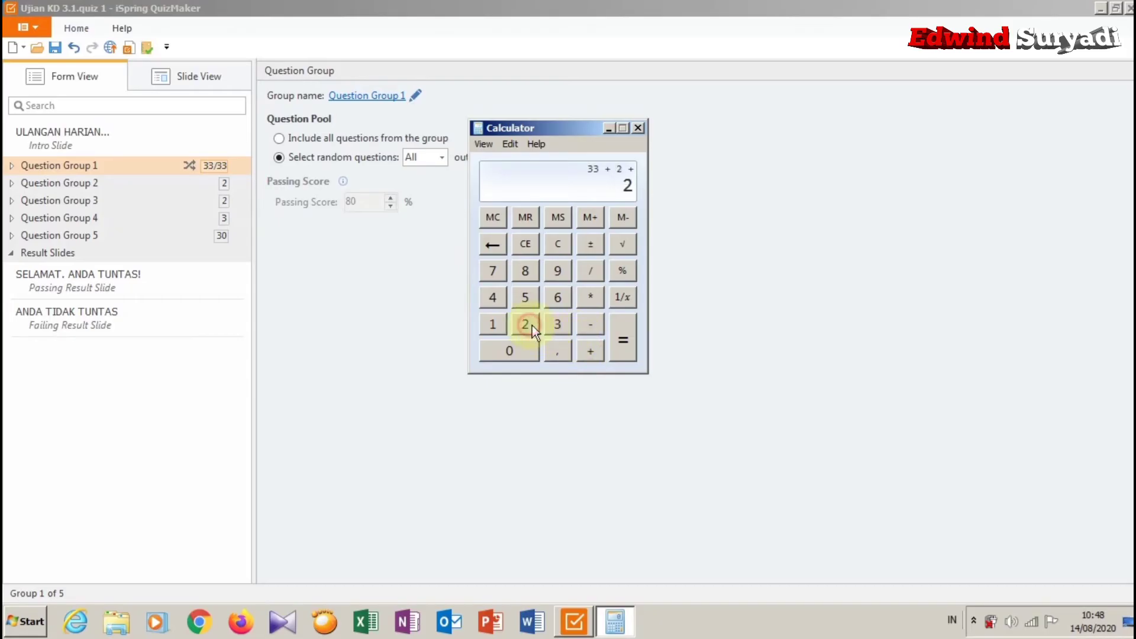
{"action": "left_click", "coordinate": [585, 348]}
{"action": "left_click", "coordinate": [560, 324]}
{"action": "left_click", "coordinate": [589, 350]}
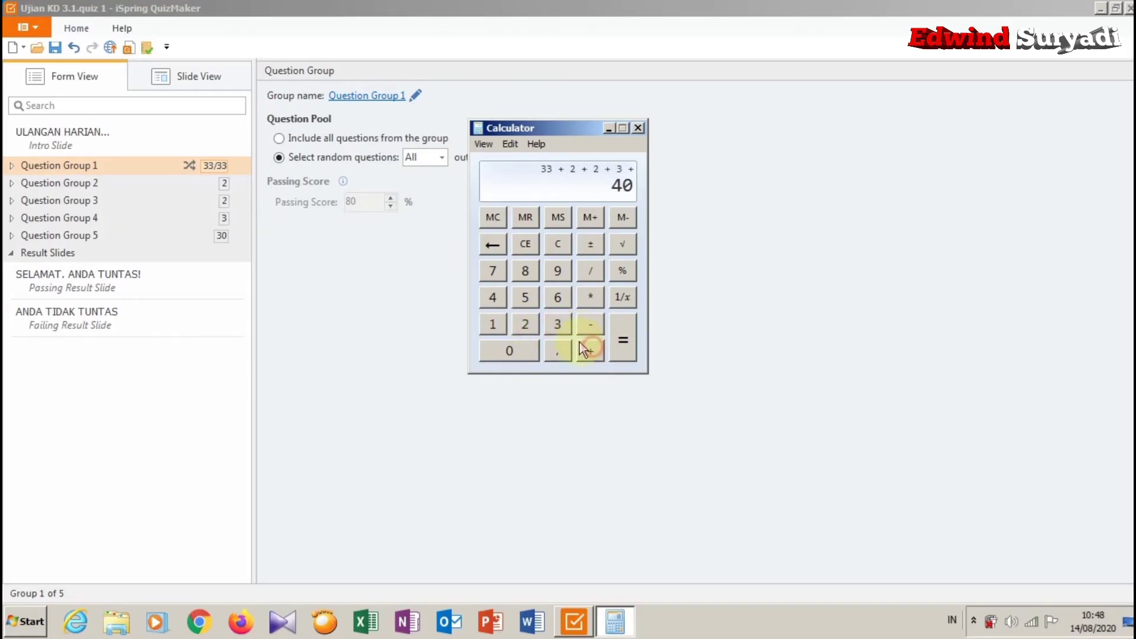
{"action": "left_click", "coordinate": [558, 326]}
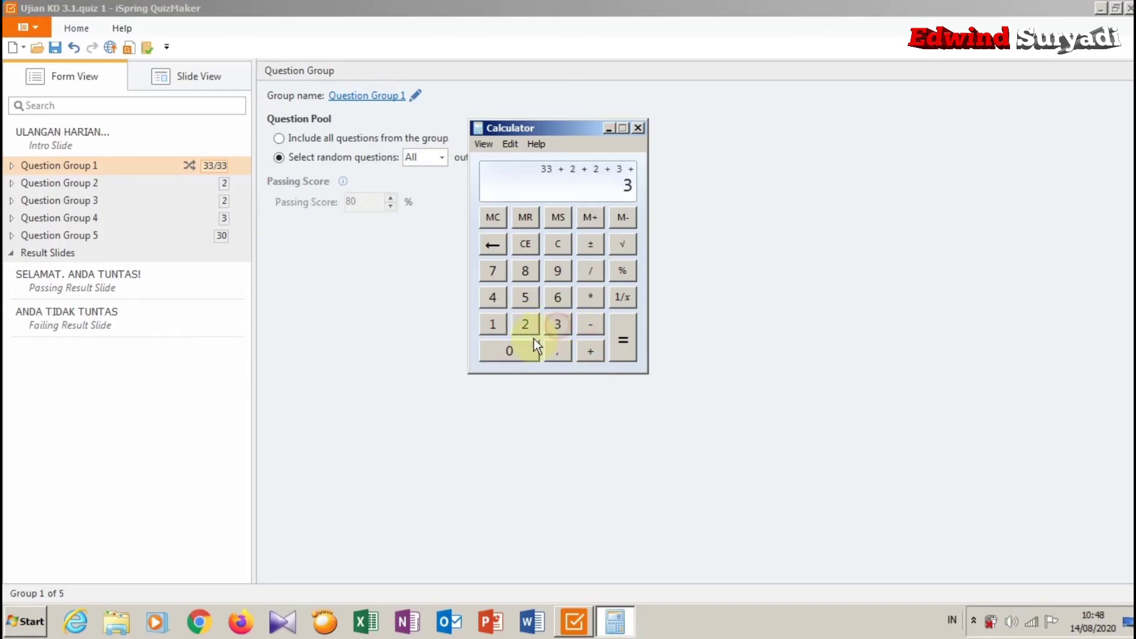
{"action": "left_click", "coordinate": [621, 346]}
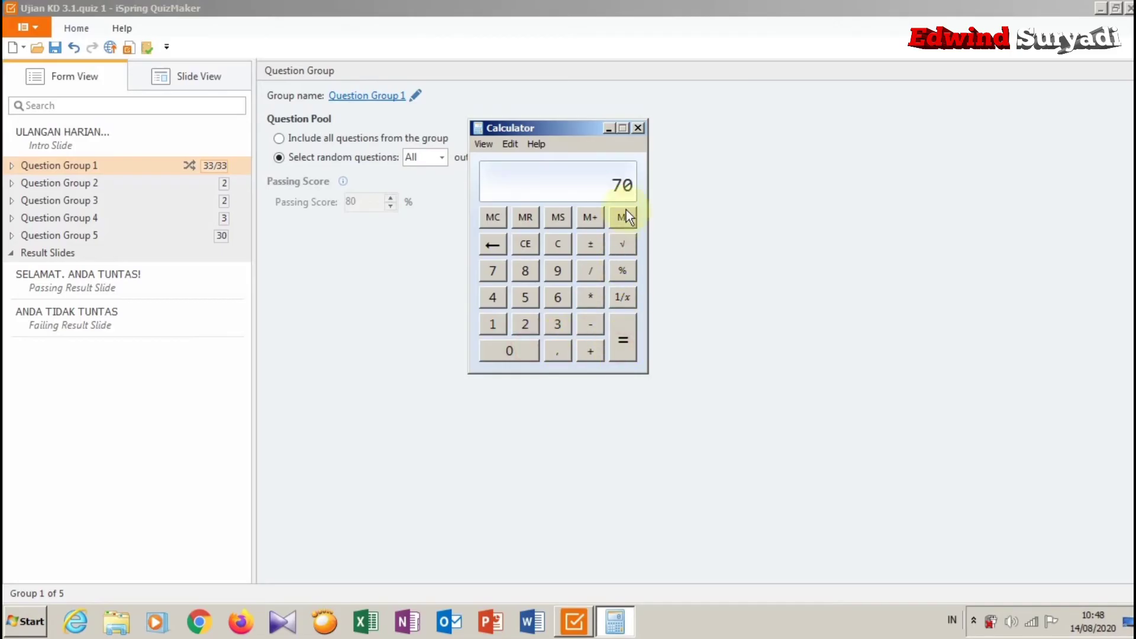
{"action": "left_click", "coordinate": [610, 128]}
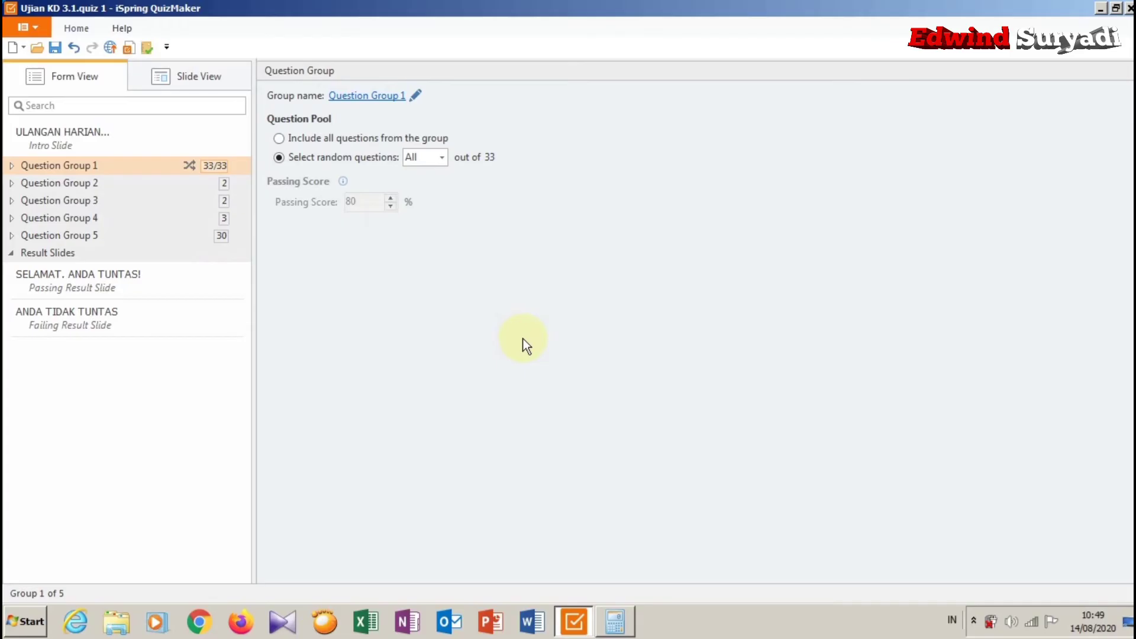
- Clear Calculator and work out Question Group 1's share of random questions as 20 - 7, and return to QuizMaker
{"action": "left_click", "coordinate": [615, 621]}
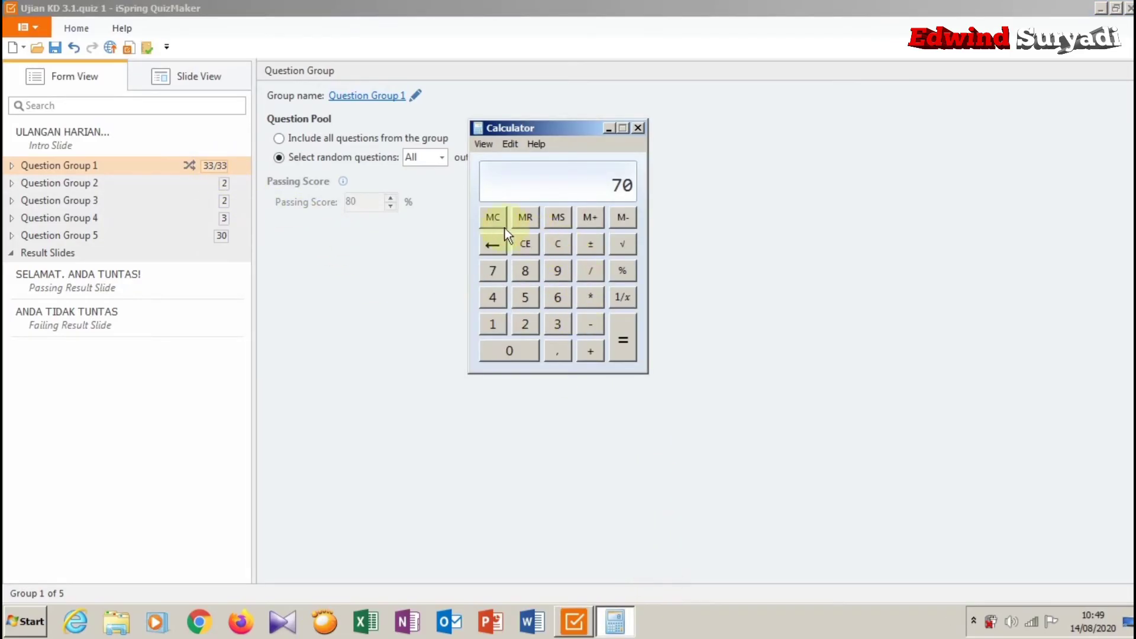
{"action": "left_click", "coordinate": [556, 245]}
{"action": "left_click", "coordinate": [523, 323]}
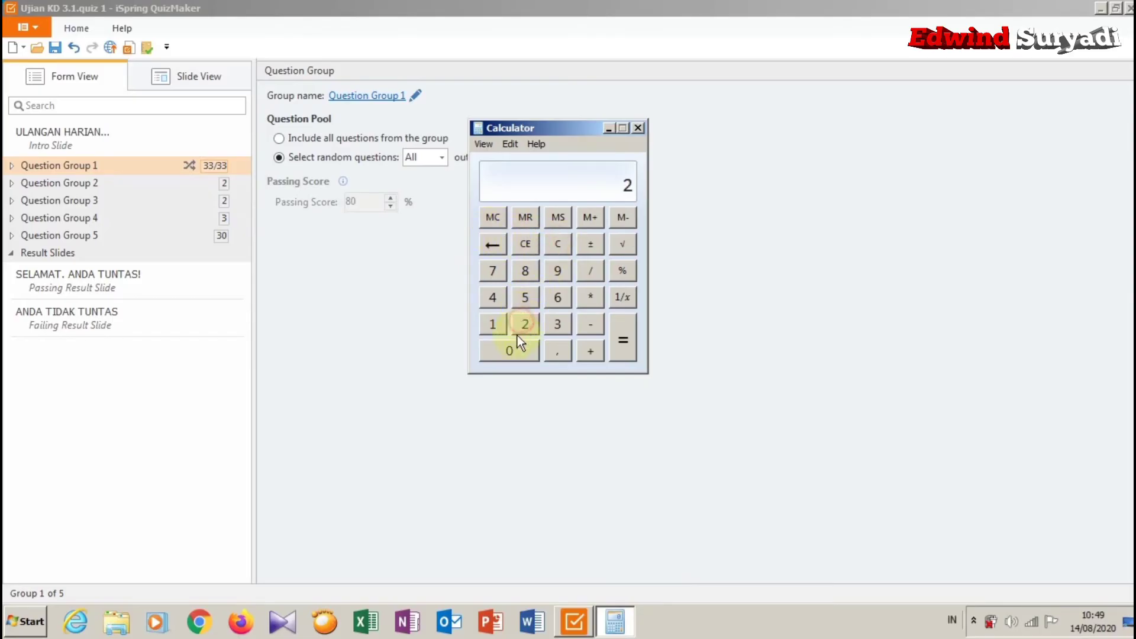
{"action": "left_click", "coordinate": [509, 350]}
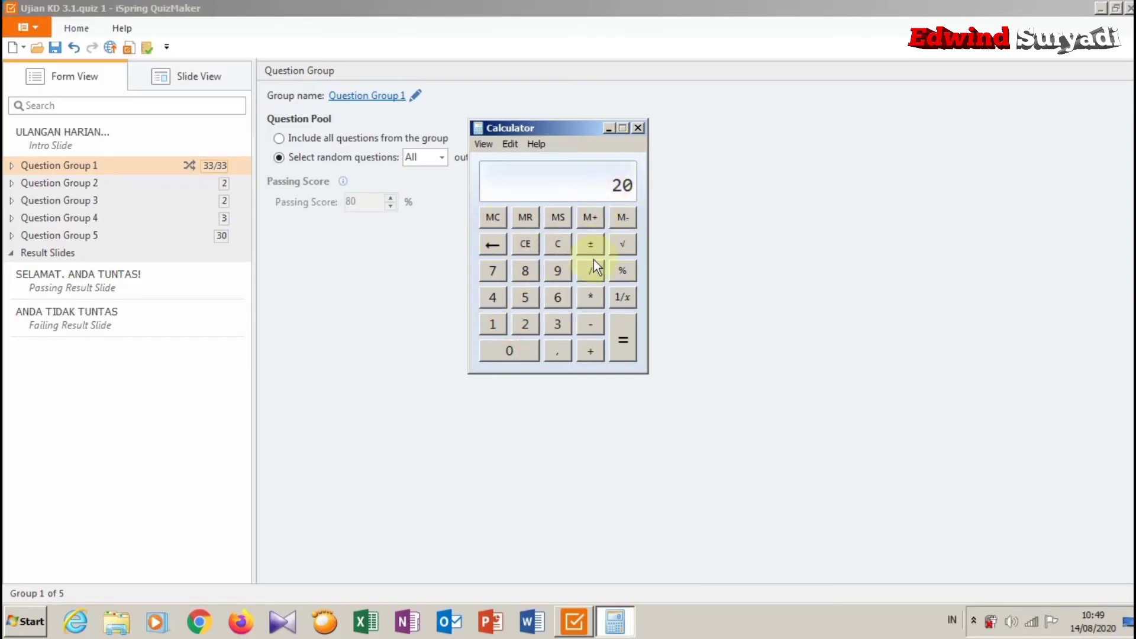
{"action": "left_click", "coordinate": [592, 324]}
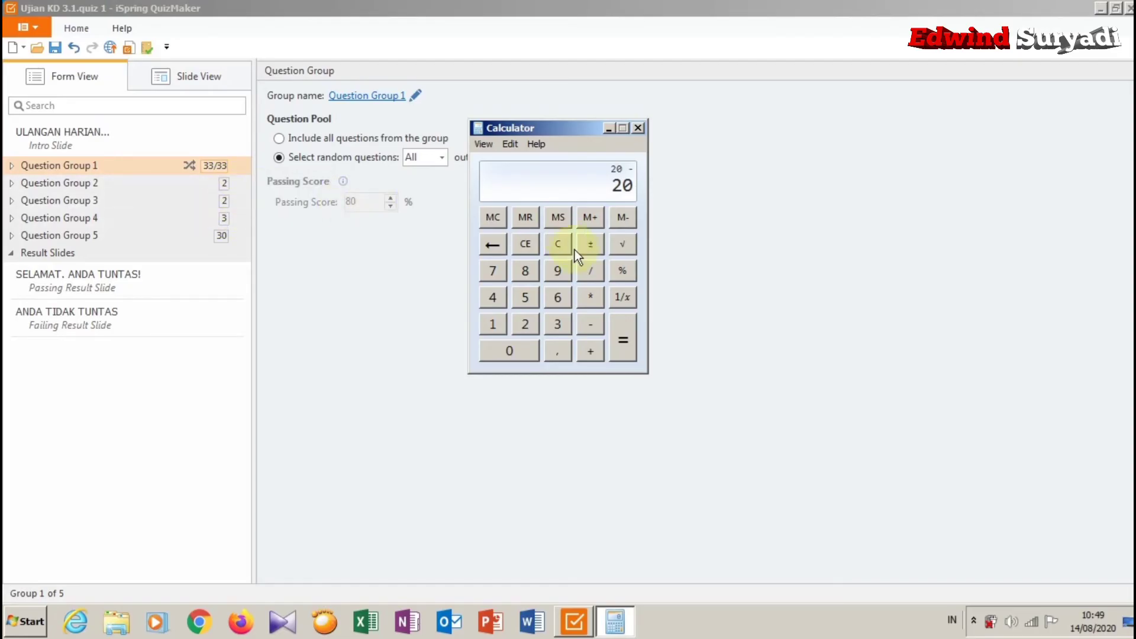
{"action": "left_click", "coordinate": [496, 278]}
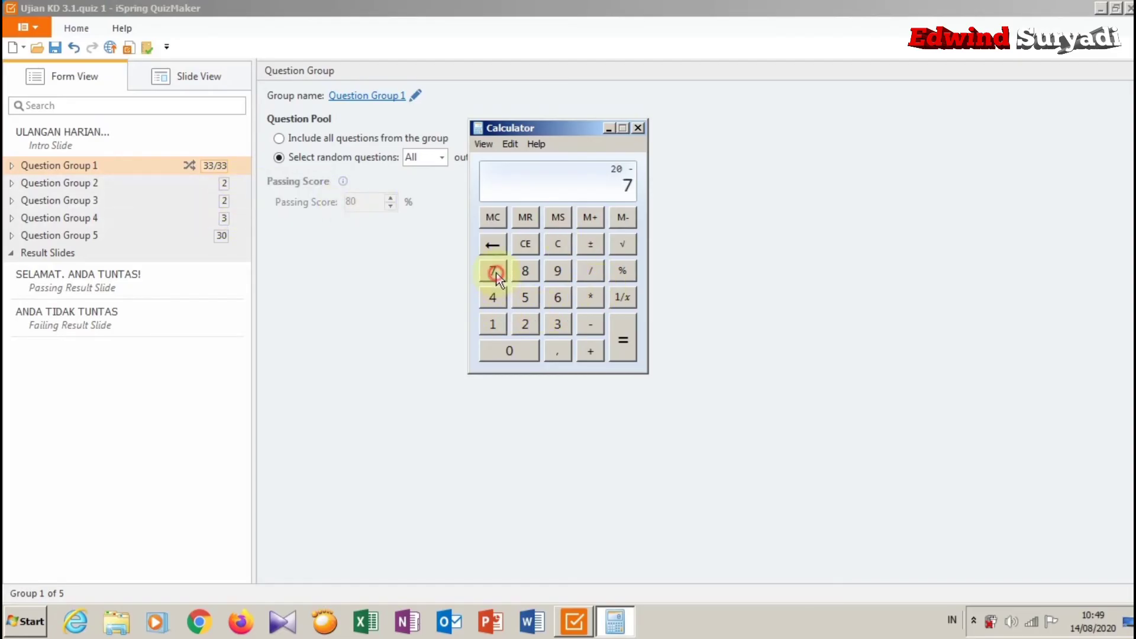
{"action": "left_click", "coordinate": [620, 348]}
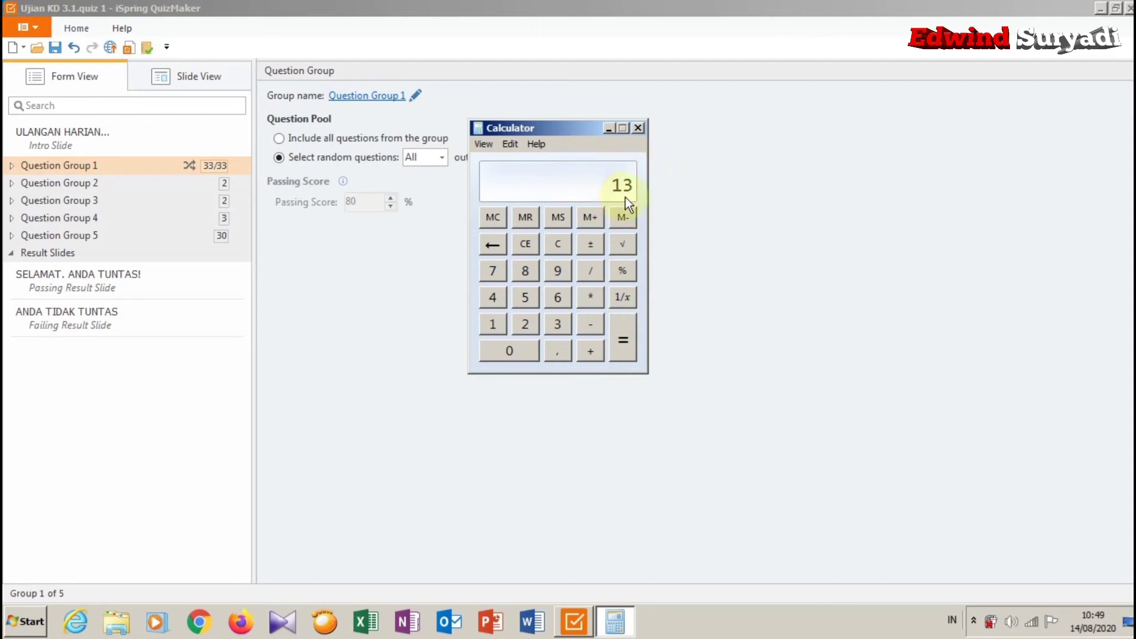
{"action": "left_click", "coordinate": [609, 127]}
- Set the number of random questions drawn from Question Group 1 to 13
{"action": "left_click", "coordinate": [443, 157]}
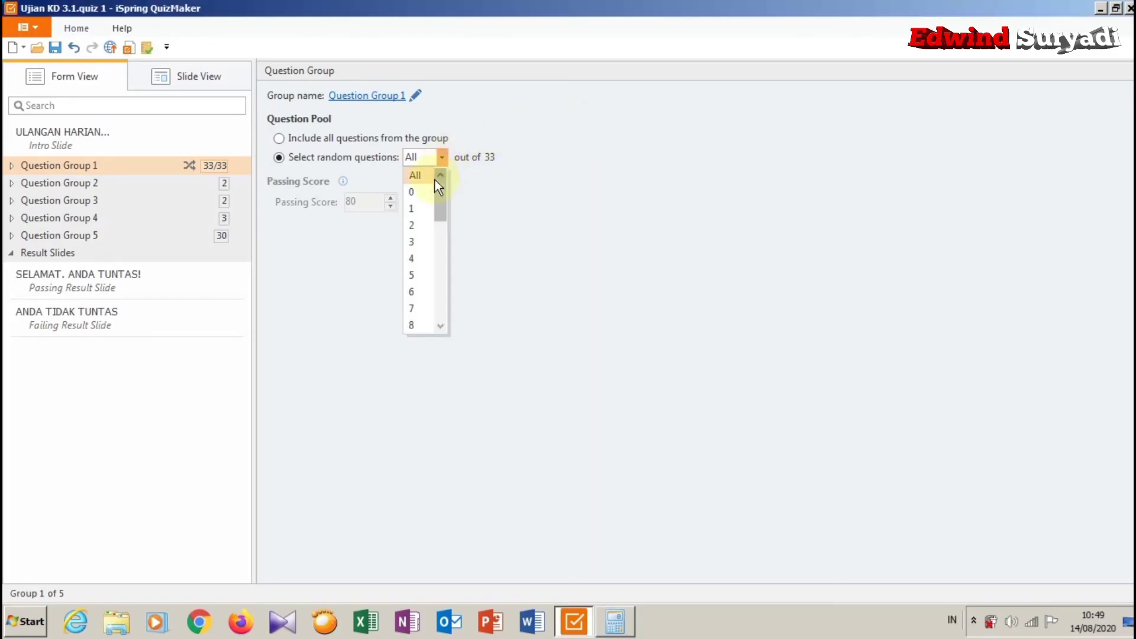
{"action": "left_click", "coordinate": [440, 326]}
{"action": "left_click", "coordinate": [440, 325]}
{"action": "left_click", "coordinate": [440, 326]}
{"action": "left_click", "coordinate": [440, 325]}
{"action": "left_click", "coordinate": [440, 325]}
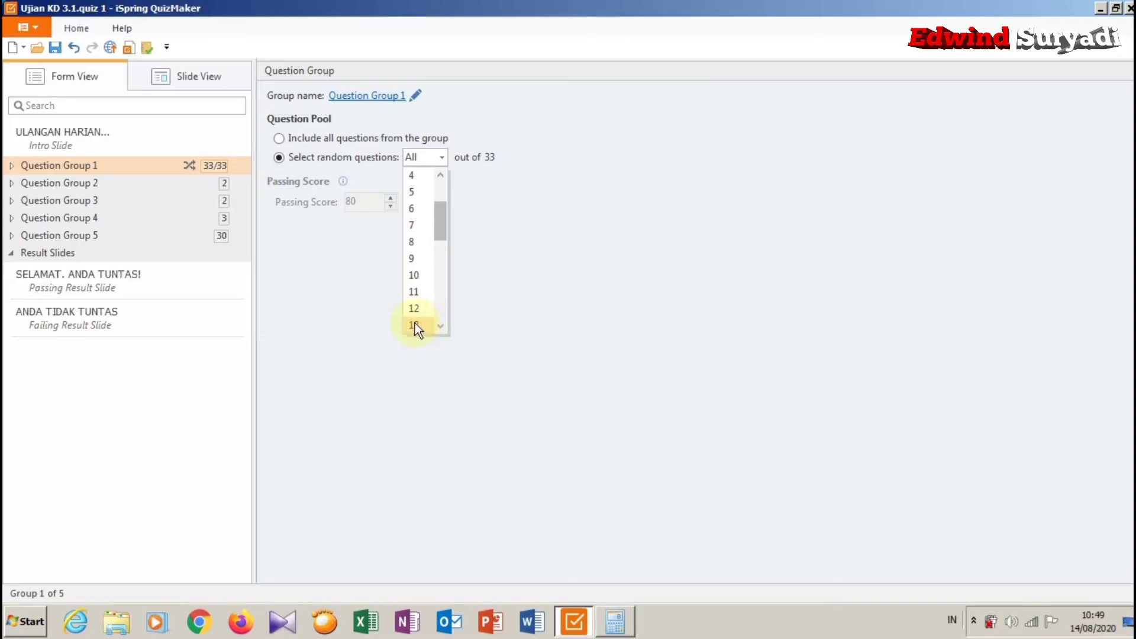
{"action": "left_click", "coordinate": [414, 324]}
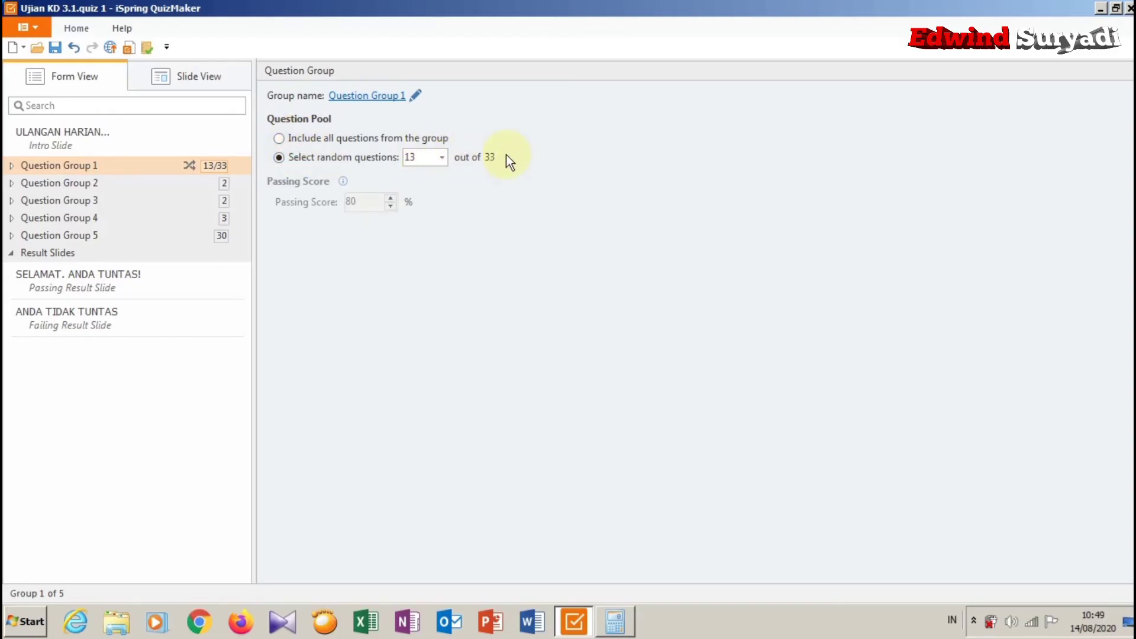
- Review the question pool settings of Question Groups 2, 3 and 4
{"action": "left_click", "coordinate": [114, 182]}
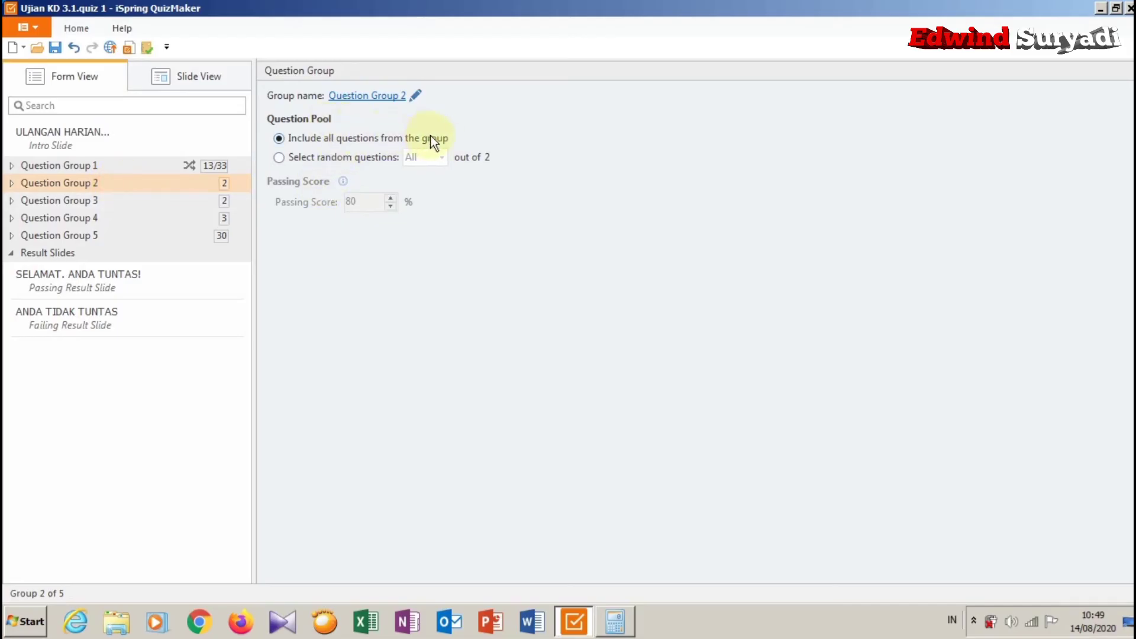
{"action": "left_click", "coordinate": [158, 197]}
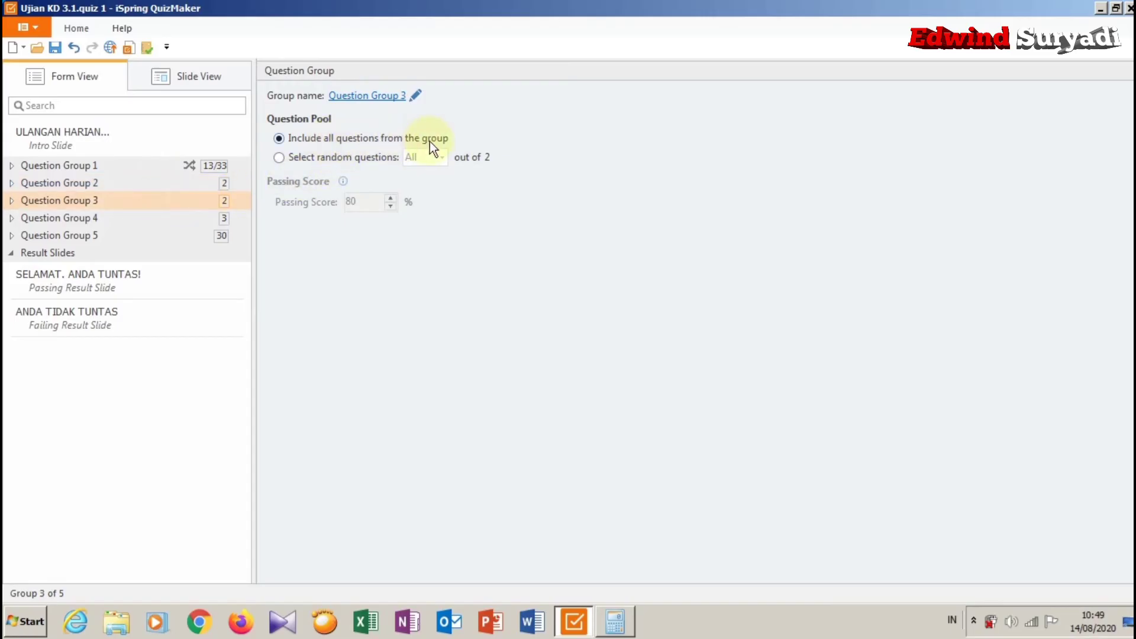
{"action": "left_click", "coordinate": [186, 218]}
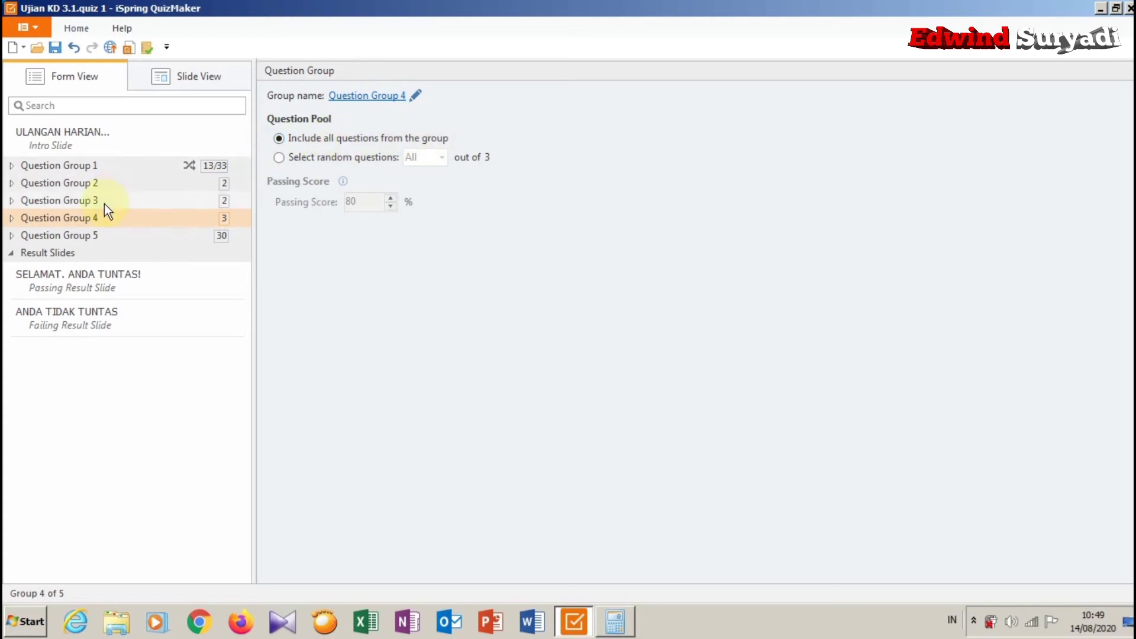
- Switch to Calculator, clear it, add up the question counts of Groups 1 to 4 as 13 + 2 + 2 + 3, and minimize it
{"action": "left_click", "coordinate": [615, 621]}
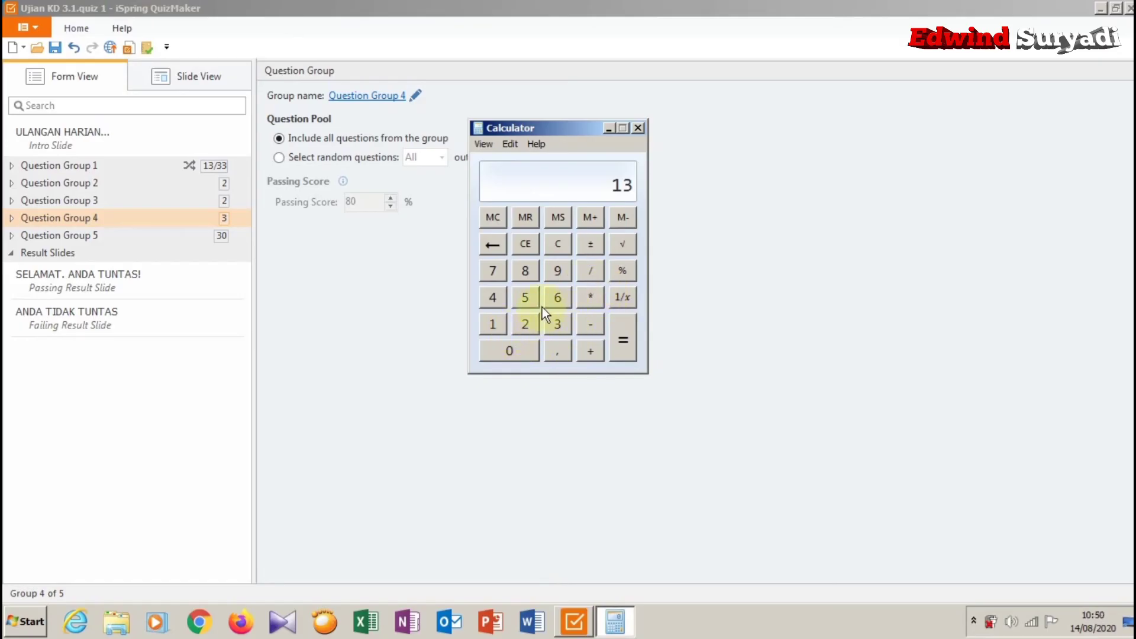
{"action": "left_click", "coordinate": [558, 246]}
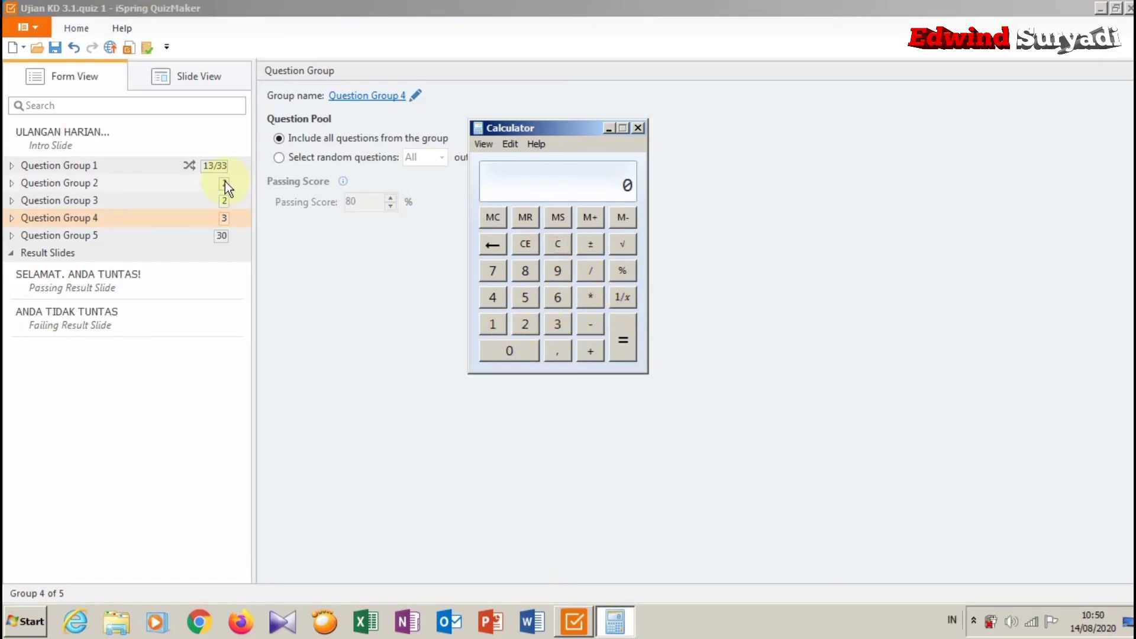
{"action": "left_click", "coordinate": [495, 324]}
{"action": "left_click", "coordinate": [559, 325]}
{"action": "left_click", "coordinate": [590, 350]}
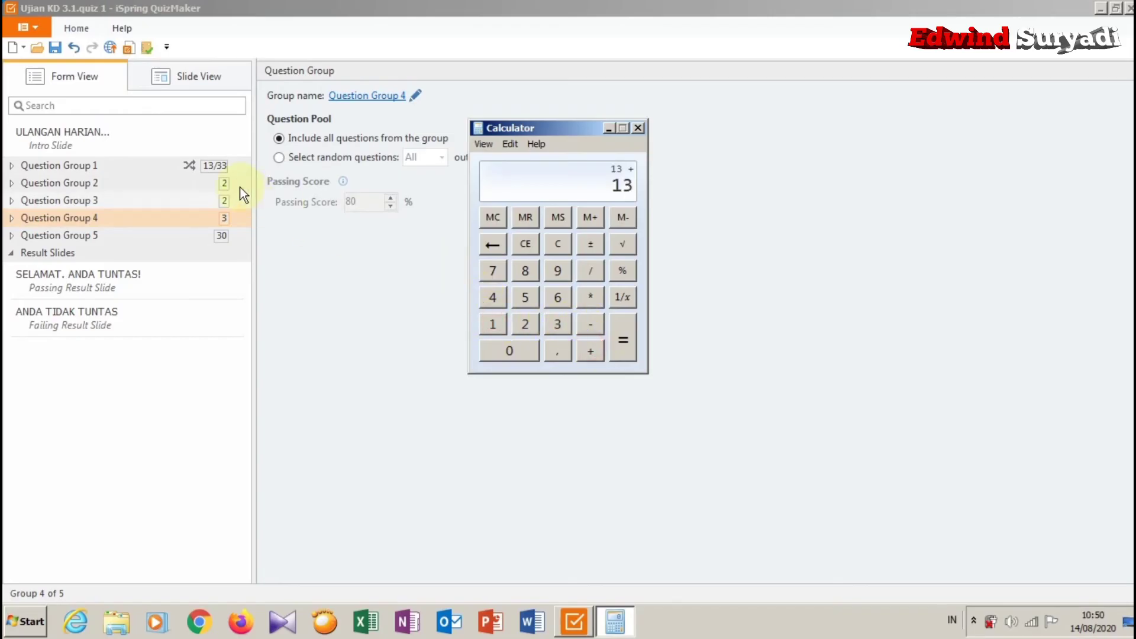
{"action": "left_click", "coordinate": [526, 324]}
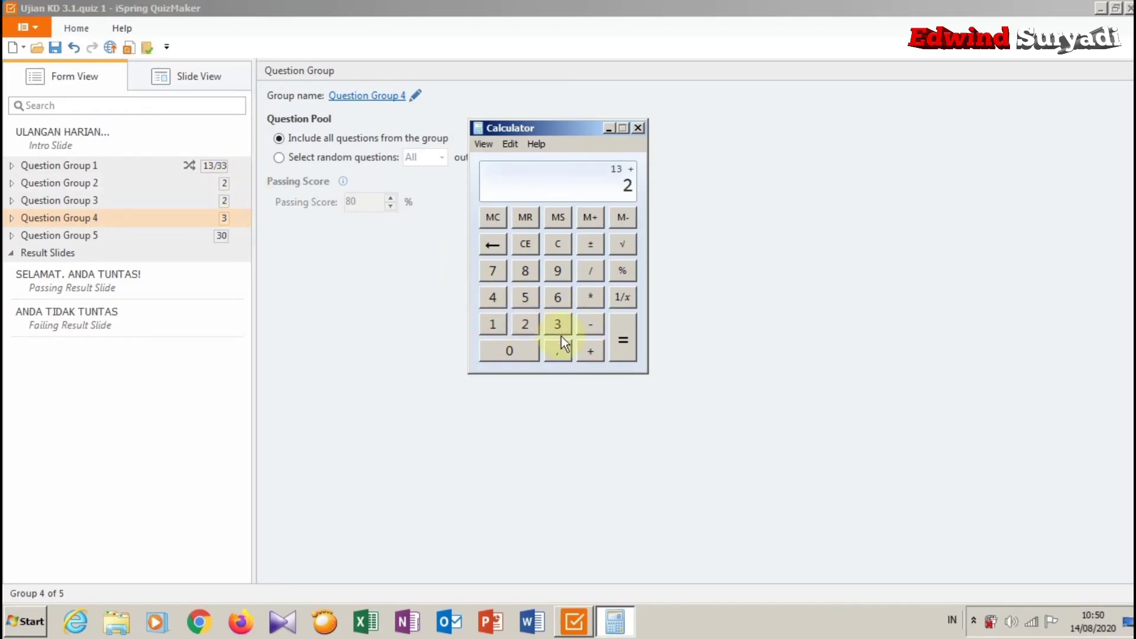
{"action": "left_click", "coordinate": [590, 353]}
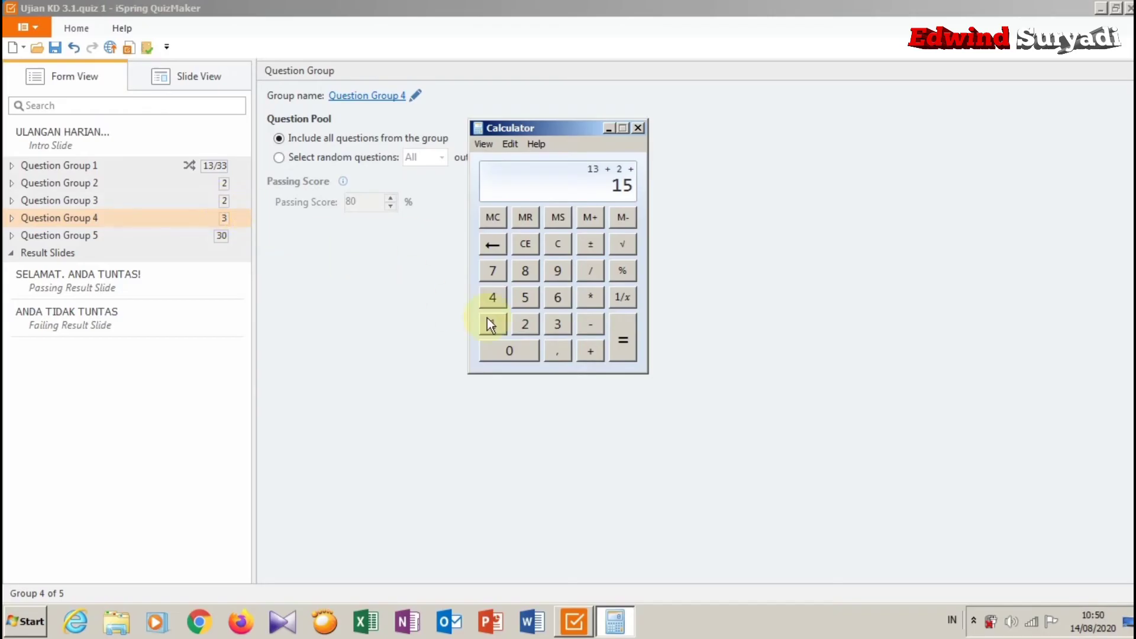
{"action": "left_click", "coordinate": [531, 326]}
{"action": "left_click", "coordinate": [591, 351]}
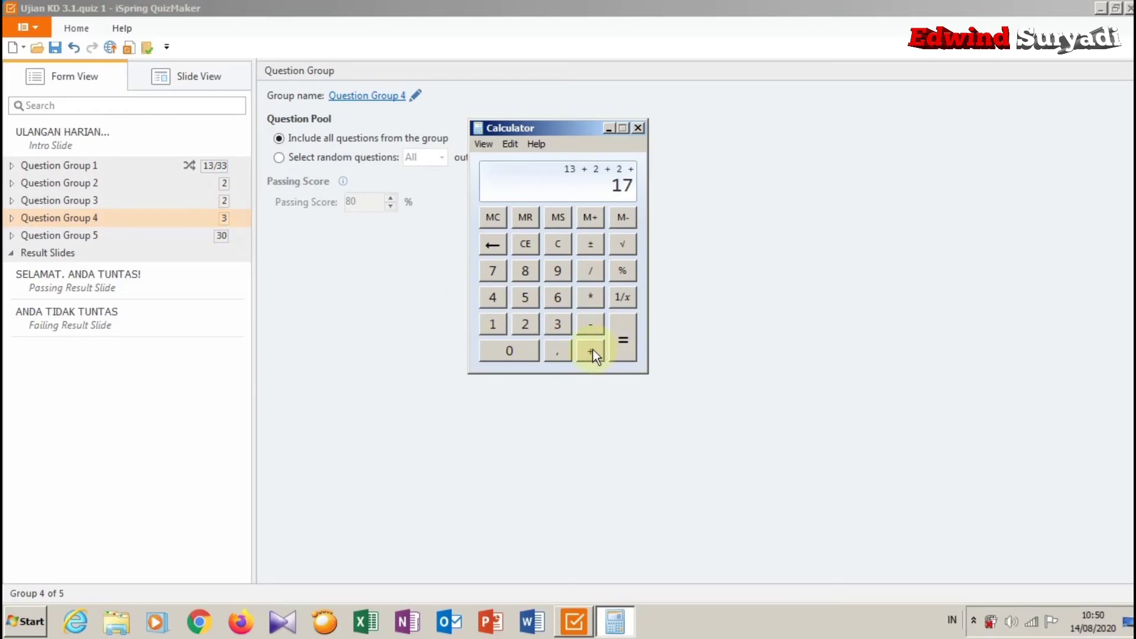
{"action": "left_click", "coordinate": [563, 330]}
{"action": "left_click", "coordinate": [625, 342]}
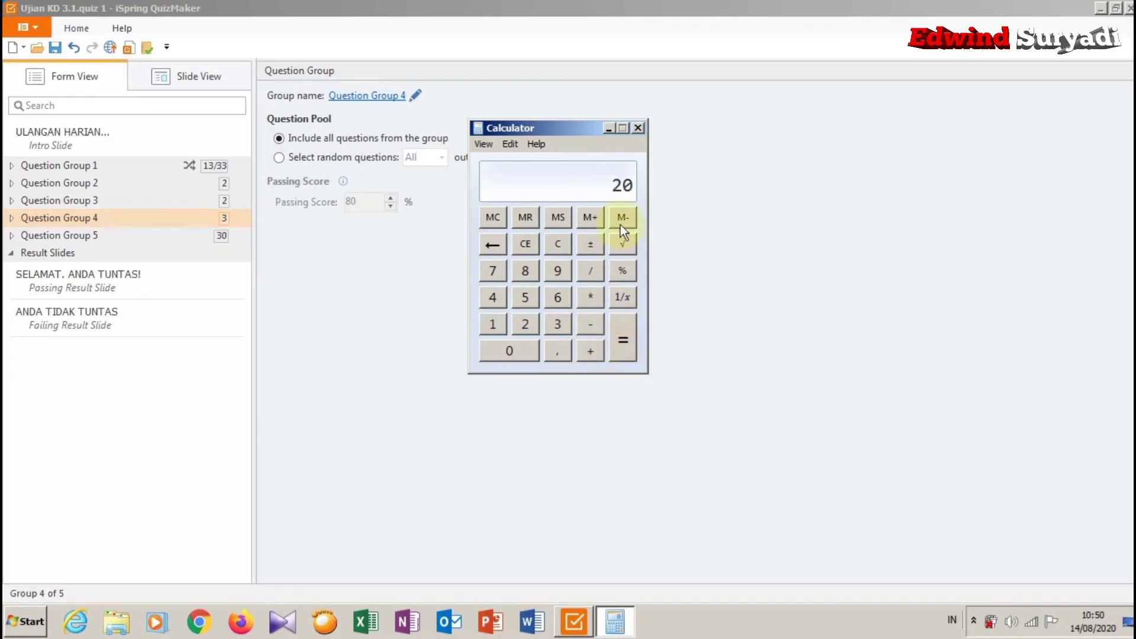
{"action": "left_click", "coordinate": [611, 134]}
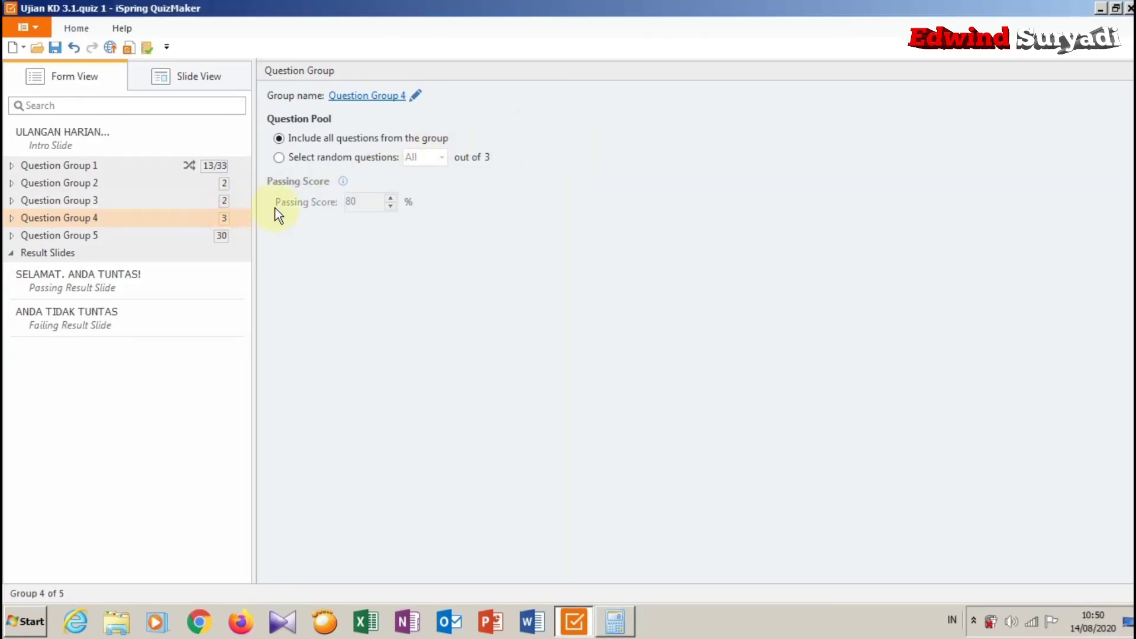
- Expand Question Group 4, view its first multiple-choice question and scoring options, and collapse the group again
{"action": "left_click", "coordinate": [11, 217]}
{"action": "left_click", "coordinate": [101, 241]}
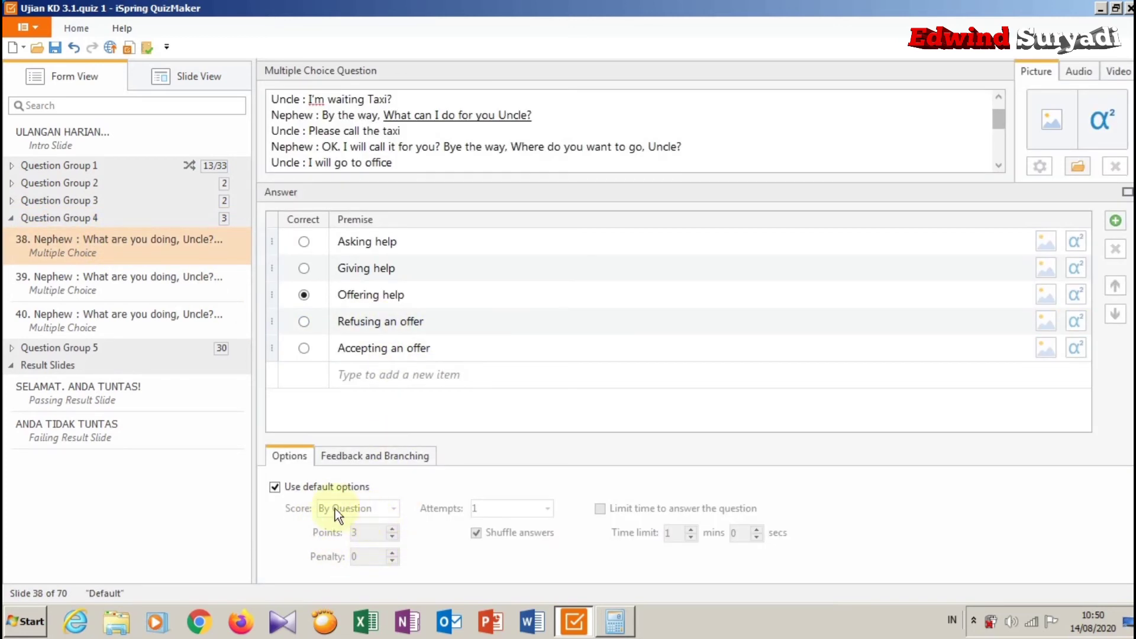
{"action": "left_click", "coordinate": [13, 217]}
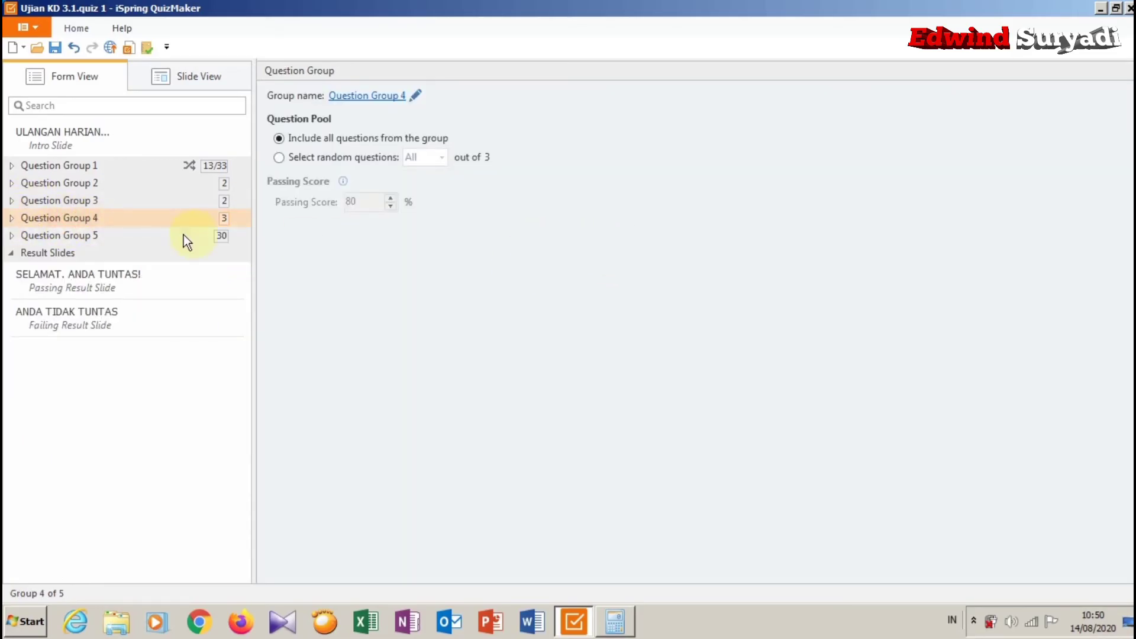
- Set Question Group 5 to select 20 random questions from its pool
{"action": "left_click", "coordinate": [108, 236]}
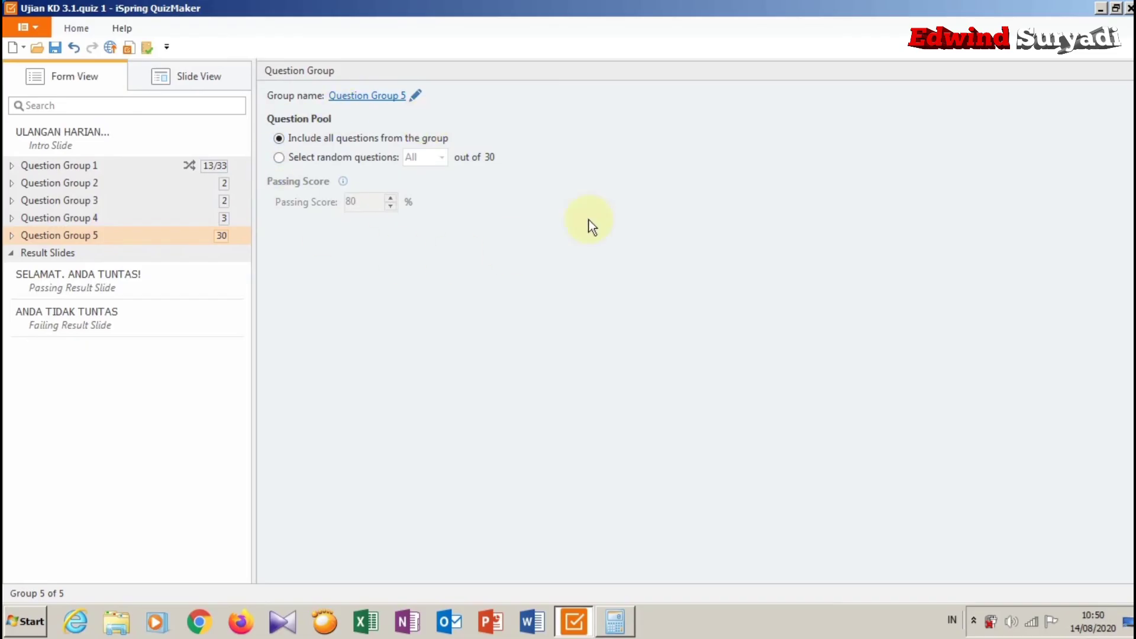
{"action": "left_click", "coordinate": [603, 609]}
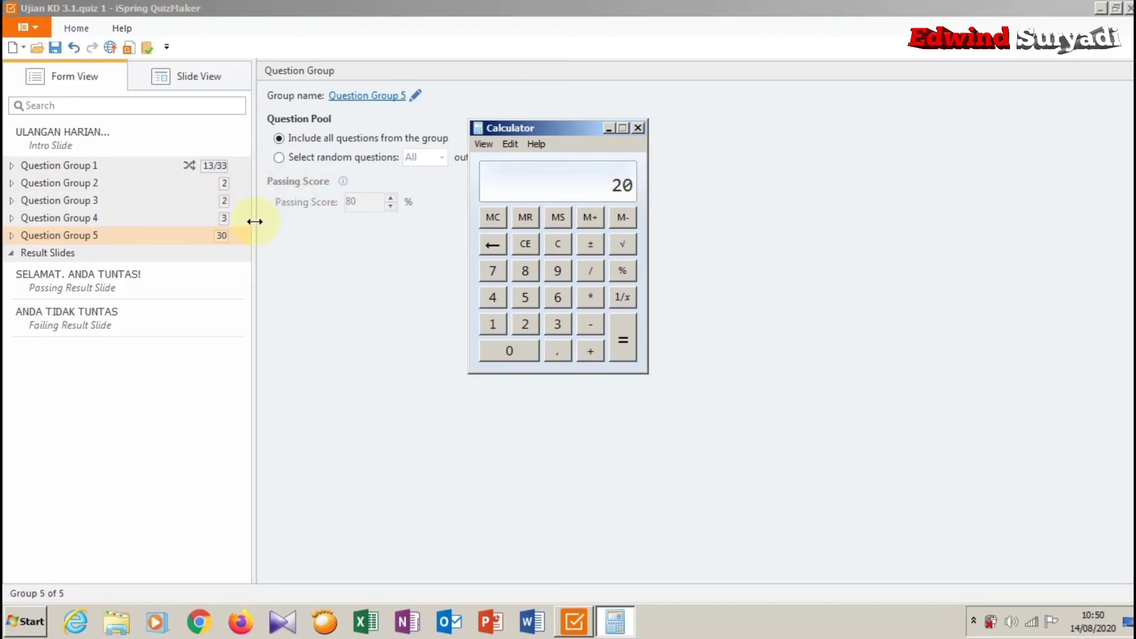
{"action": "left_click", "coordinate": [223, 235]}
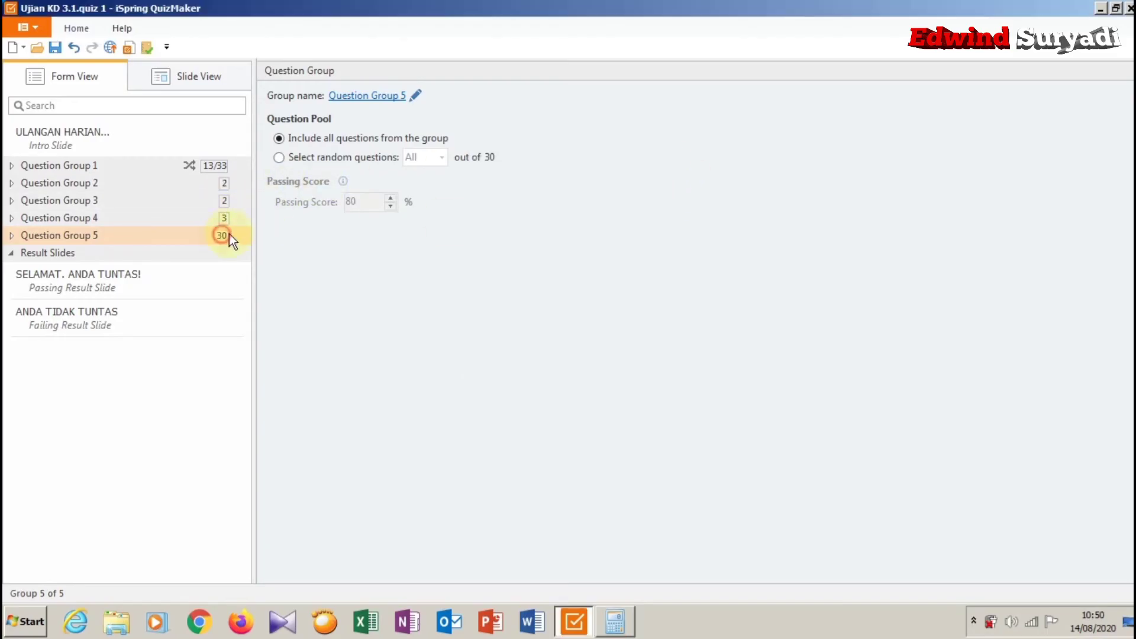
{"action": "left_click", "coordinate": [334, 156]}
{"action": "left_click", "coordinate": [442, 157]}
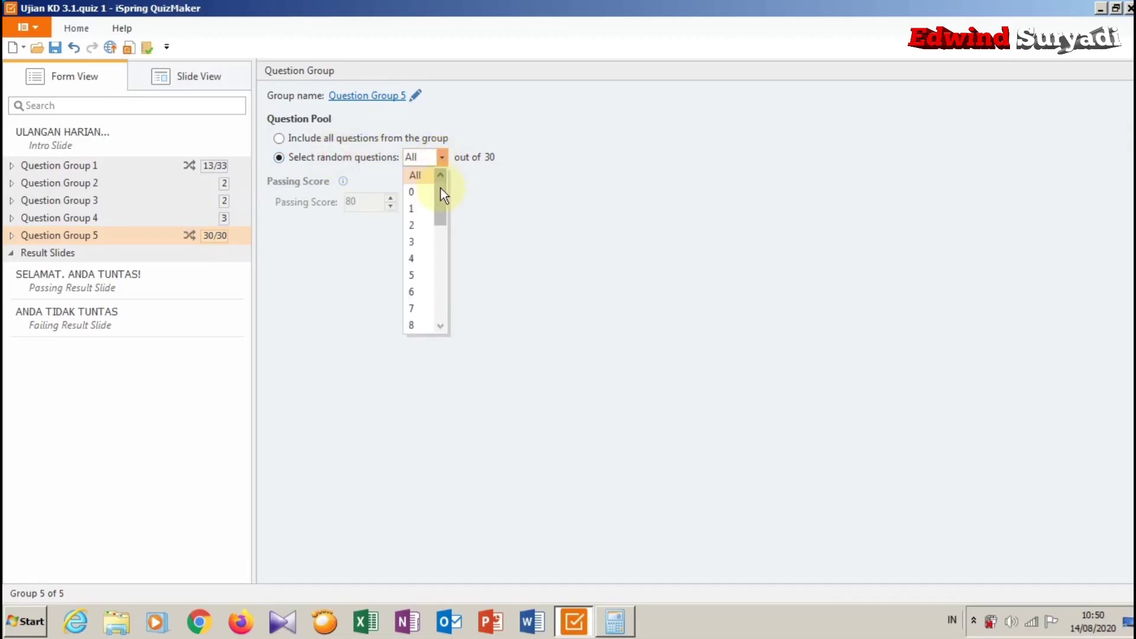
{"action": "left_click", "coordinate": [445, 286]}
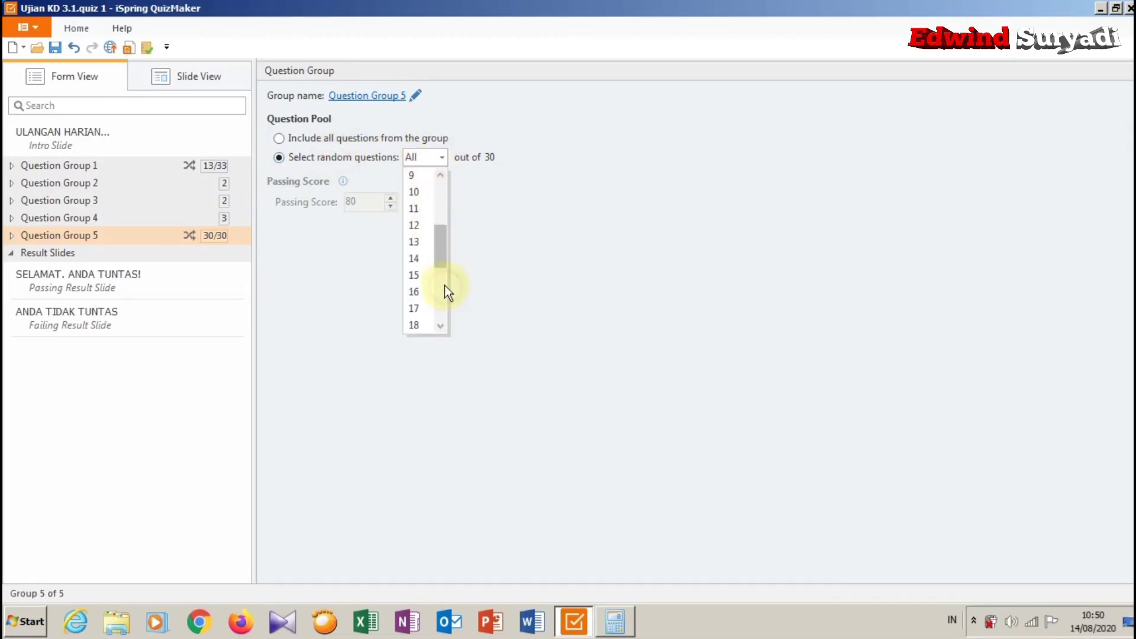
{"action": "left_click", "coordinate": [441, 327]}
{"action": "left_click", "coordinate": [441, 330]}
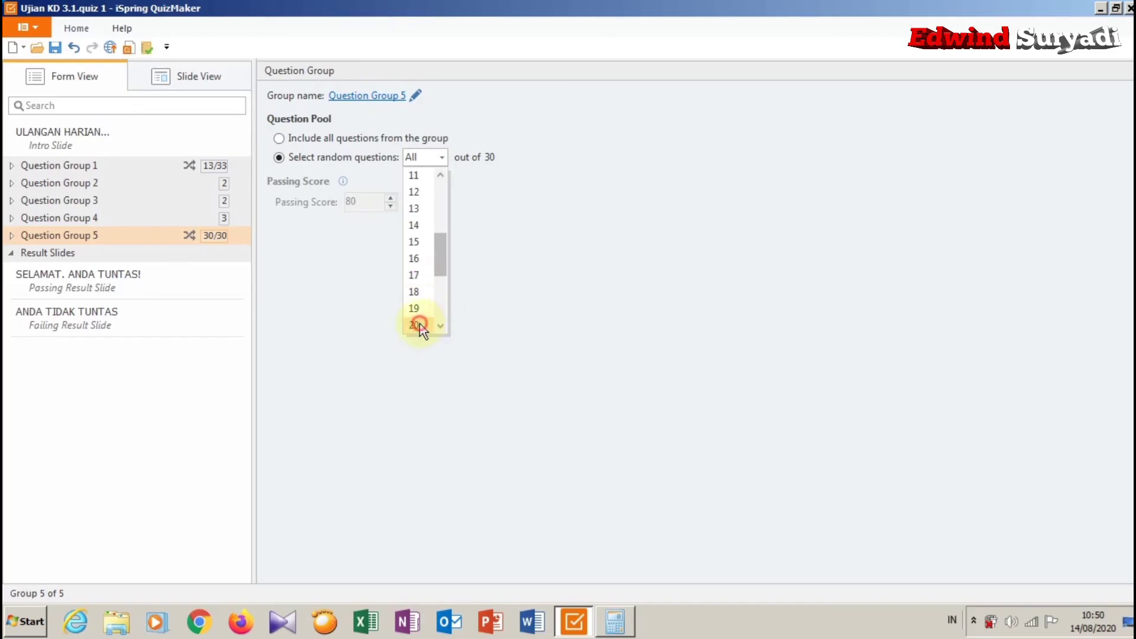
{"action": "left_click", "coordinate": [420, 324]}
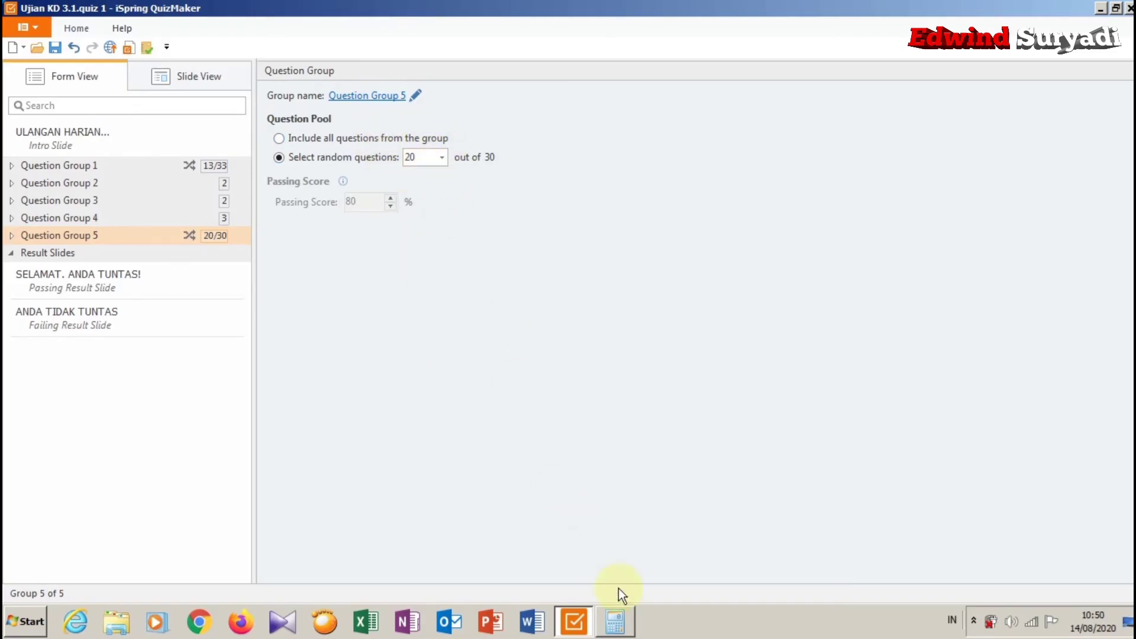
- Switch to Calculator, clear it, add 20 + 20 for the combined question count, and minimize it
{"action": "left_click", "coordinate": [615, 621]}
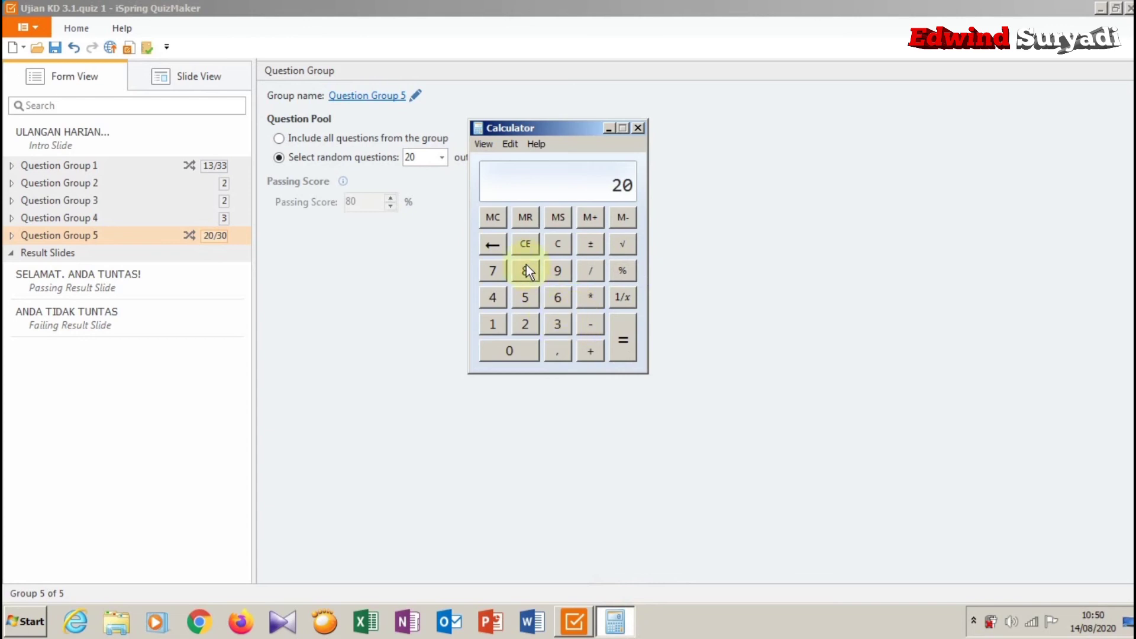
{"action": "left_click", "coordinate": [550, 244]}
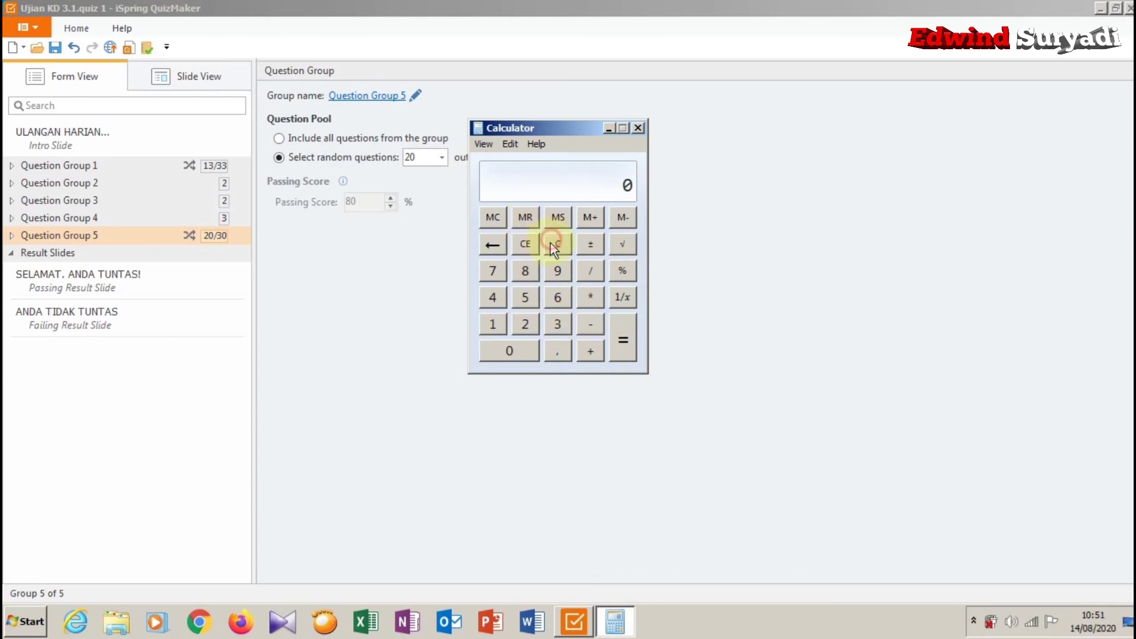
{"action": "left_click", "coordinate": [520, 325]}
{"action": "left_click", "coordinate": [517, 349]}
{"action": "left_click", "coordinate": [586, 350]}
{"action": "left_click", "coordinate": [524, 324]}
{"action": "left_click", "coordinate": [509, 350]}
{"action": "left_click", "coordinate": [622, 340]}
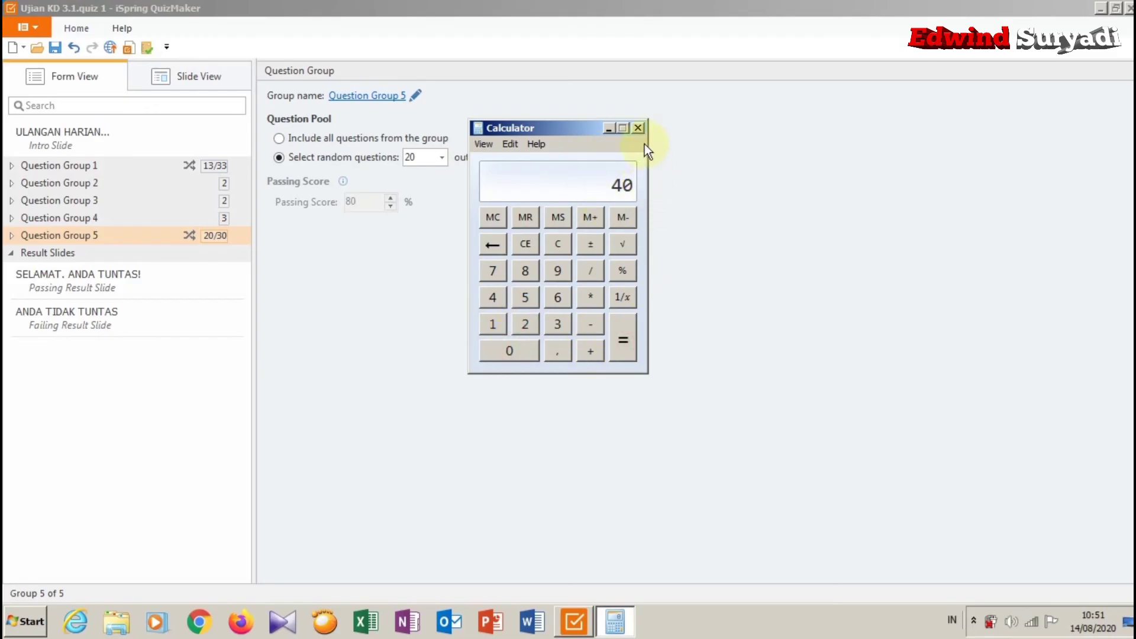
{"action": "left_click", "coordinate": [605, 127]}
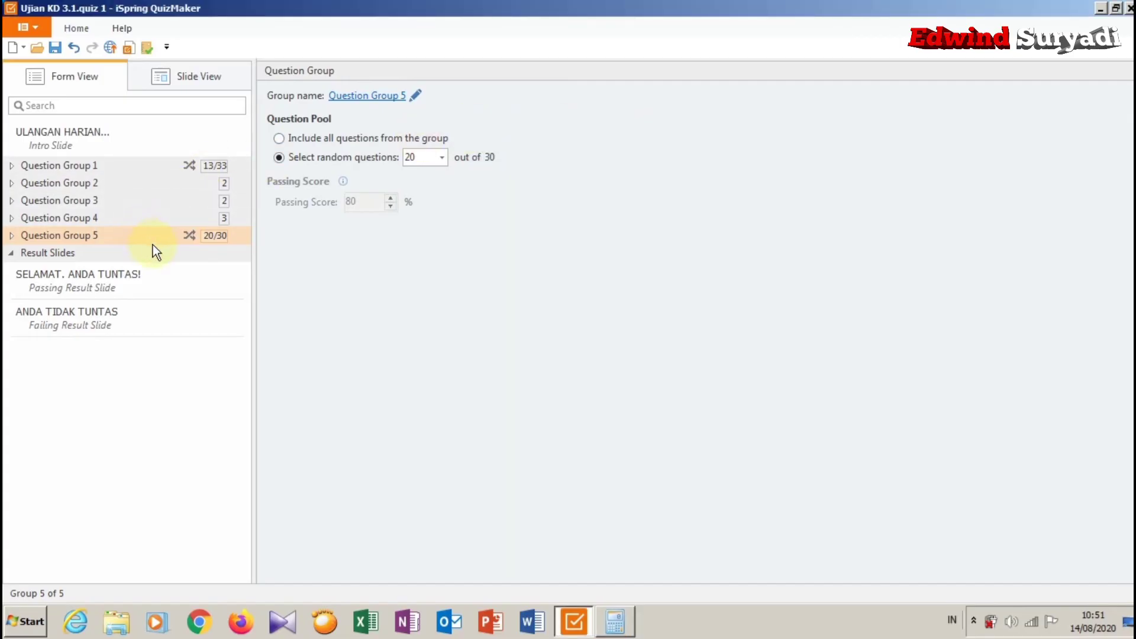
- Expand Question Group 5 and override the default options of questions 41 and 42 with 2 points each
{"action": "left_click", "coordinate": [12, 235]}
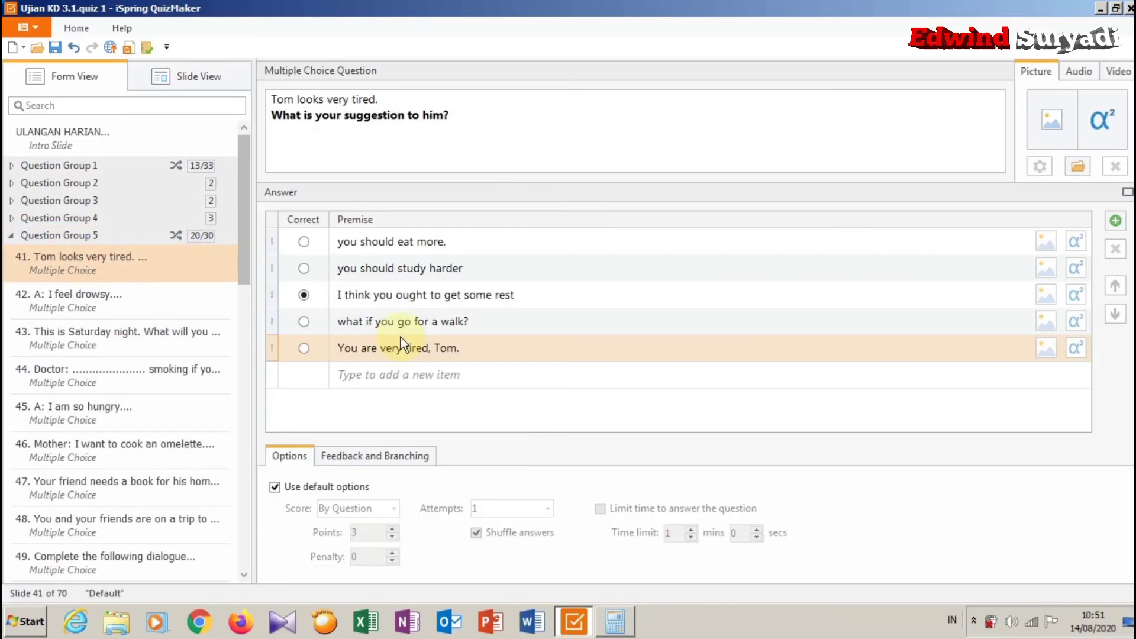
{"action": "left_click", "coordinate": [323, 491]}
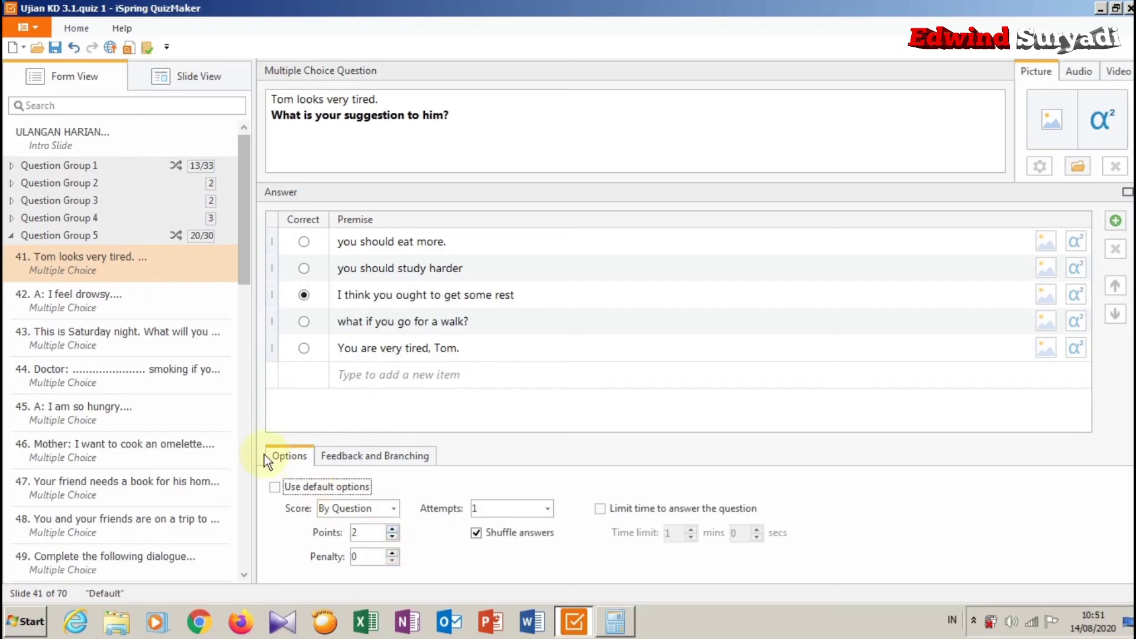
{"action": "left_click", "coordinate": [118, 305]}
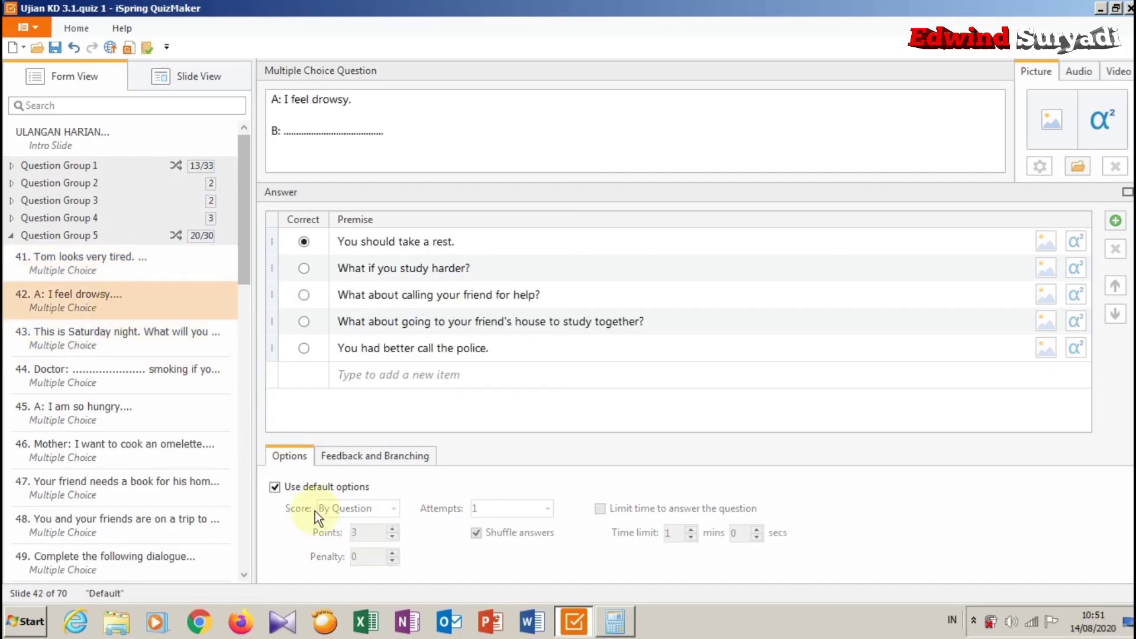
{"action": "left_click", "coordinate": [319, 488]}
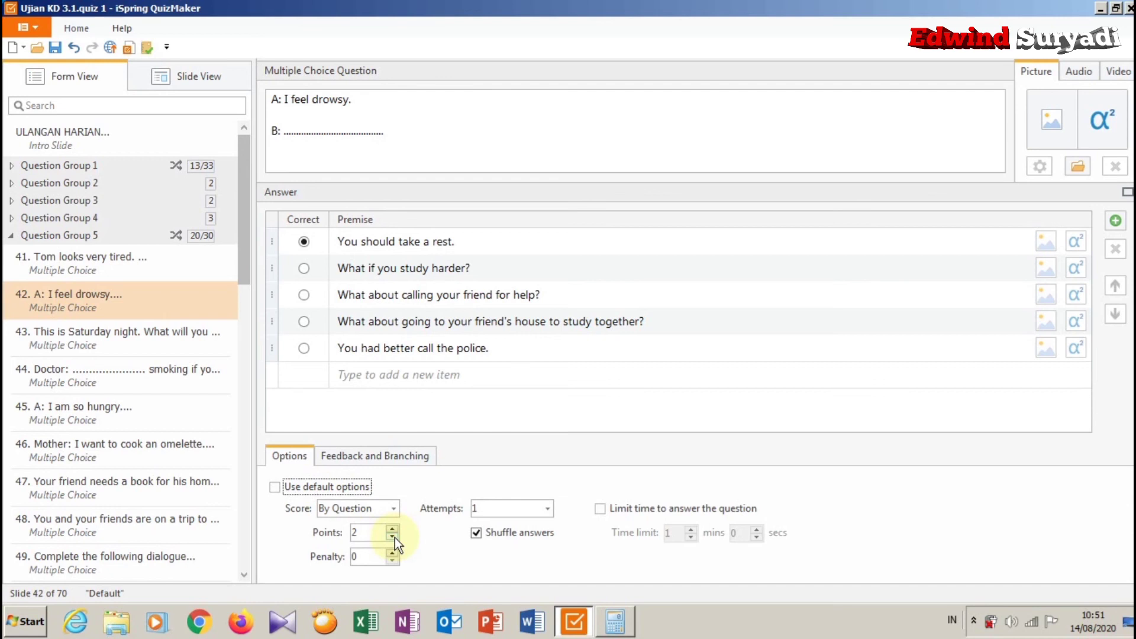
- Override the default options of questions 43 and 44 with 2 points each
{"action": "left_click", "coordinate": [150, 349]}
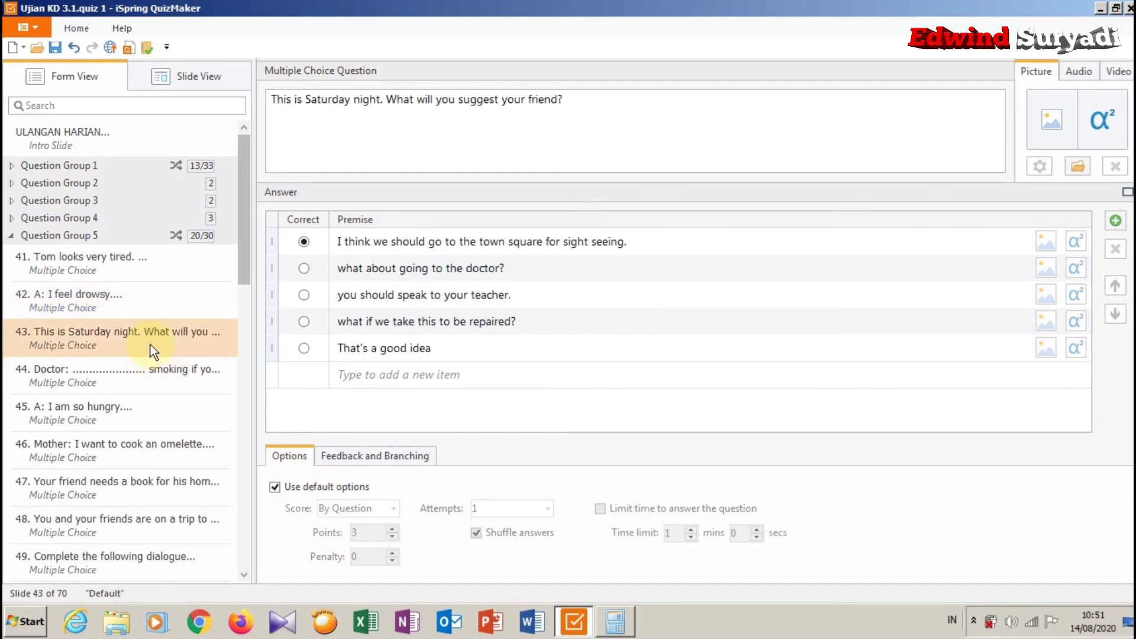
{"action": "left_click", "coordinate": [343, 488]}
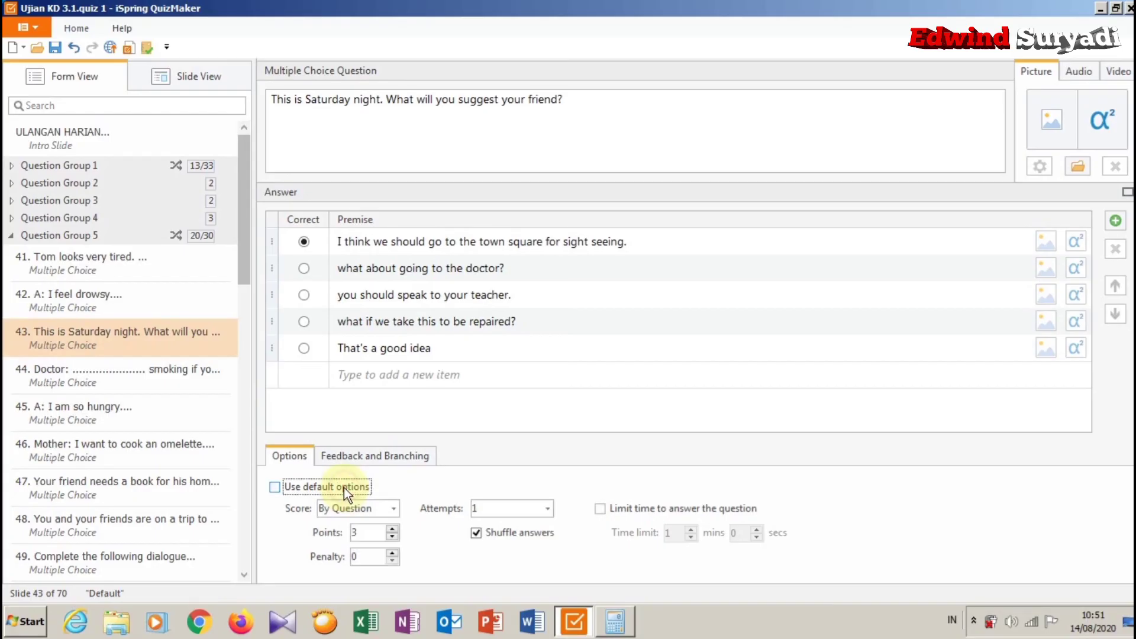
{"action": "left_click", "coordinate": [393, 537]}
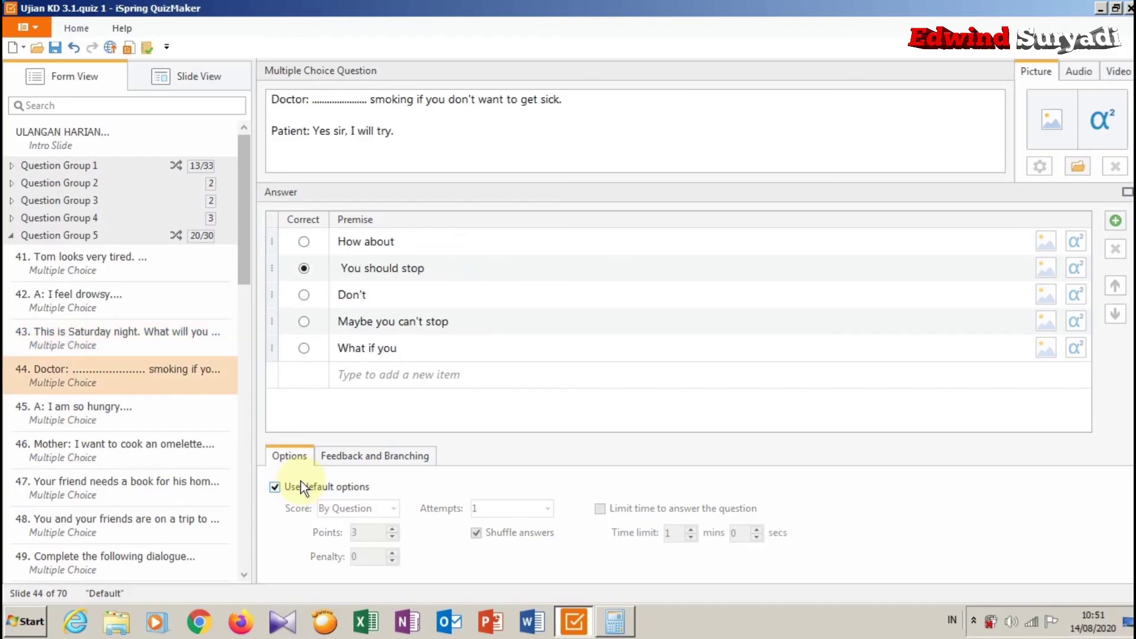
{"action": "left_click", "coordinate": [301, 484]}
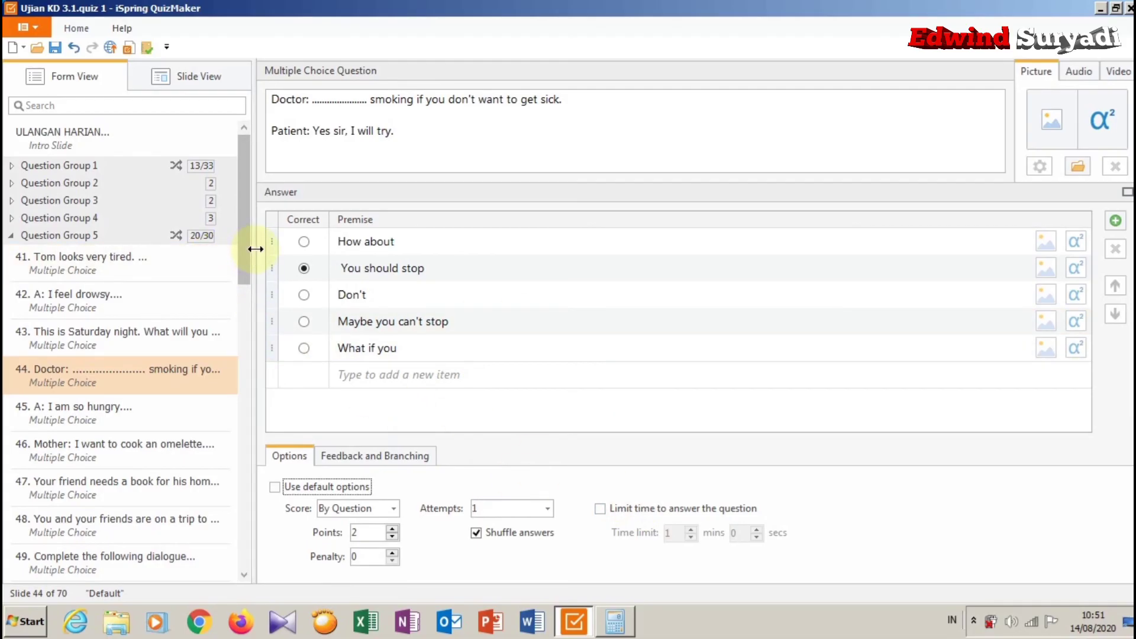
- Turn off the default options for question 45, "I am so hungry", and set its points to 2
{"action": "scroll", "coordinate": [247, 248], "scroll_direction": "down", "scroll_amount": 3}
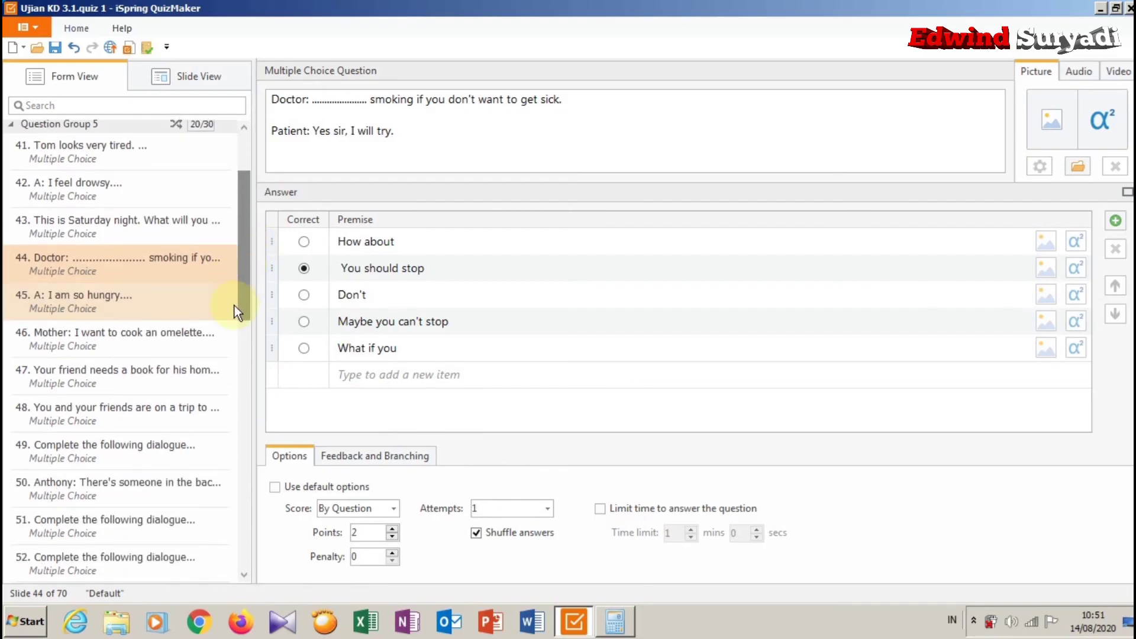
{"action": "scroll", "coordinate": [234, 305], "scroll_direction": "down", "scroll_amount": 2}
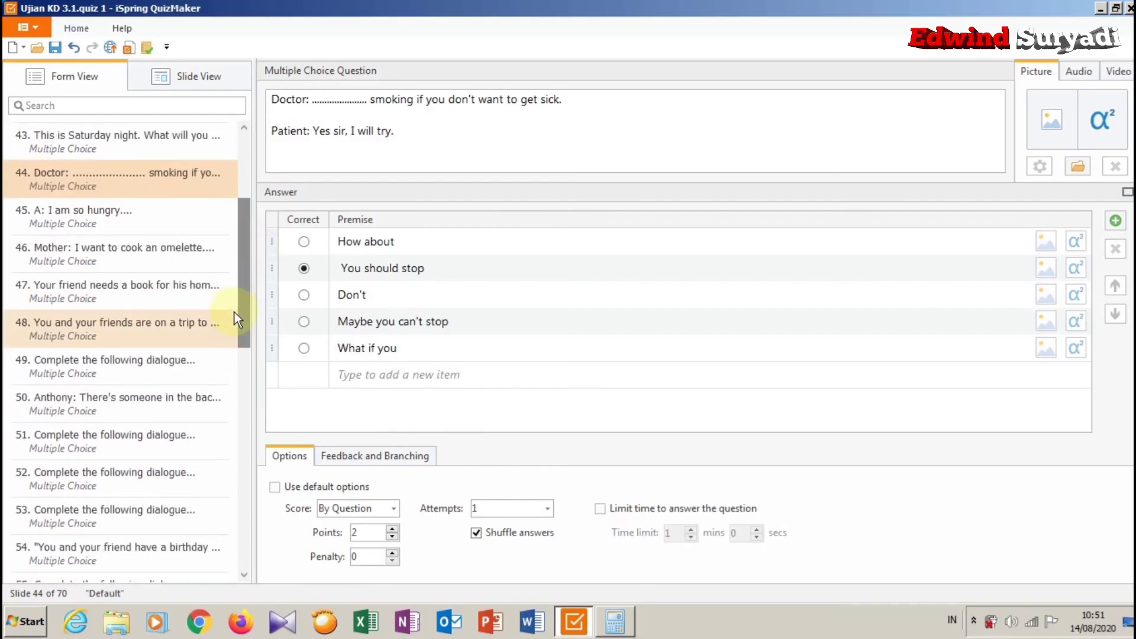
{"action": "left_click", "coordinate": [165, 212]}
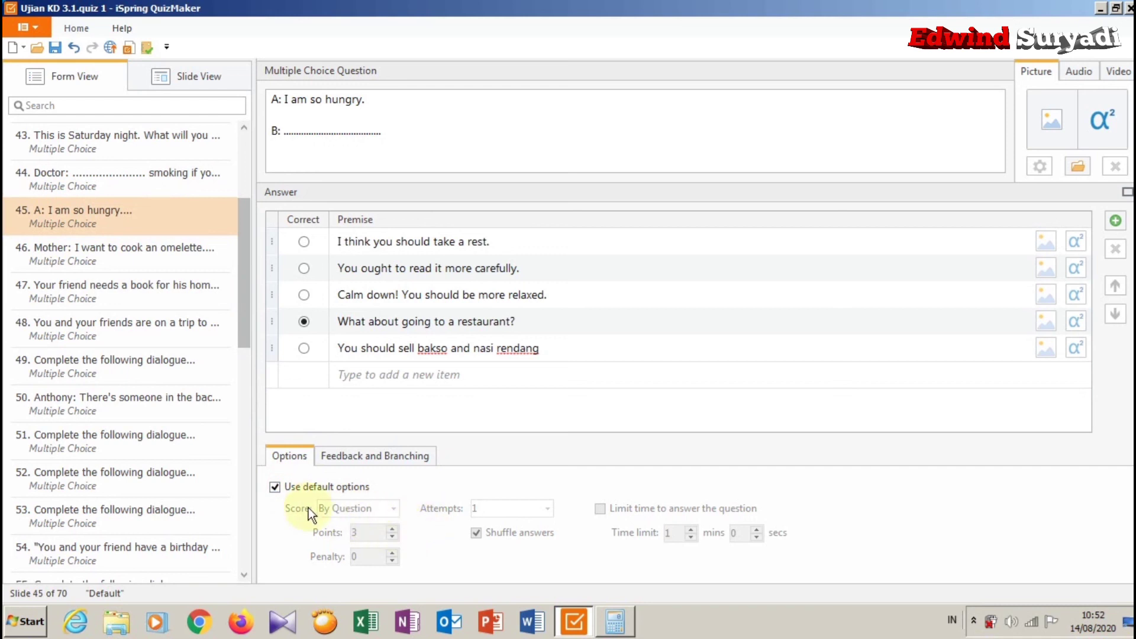
{"action": "left_click", "coordinate": [275, 487]}
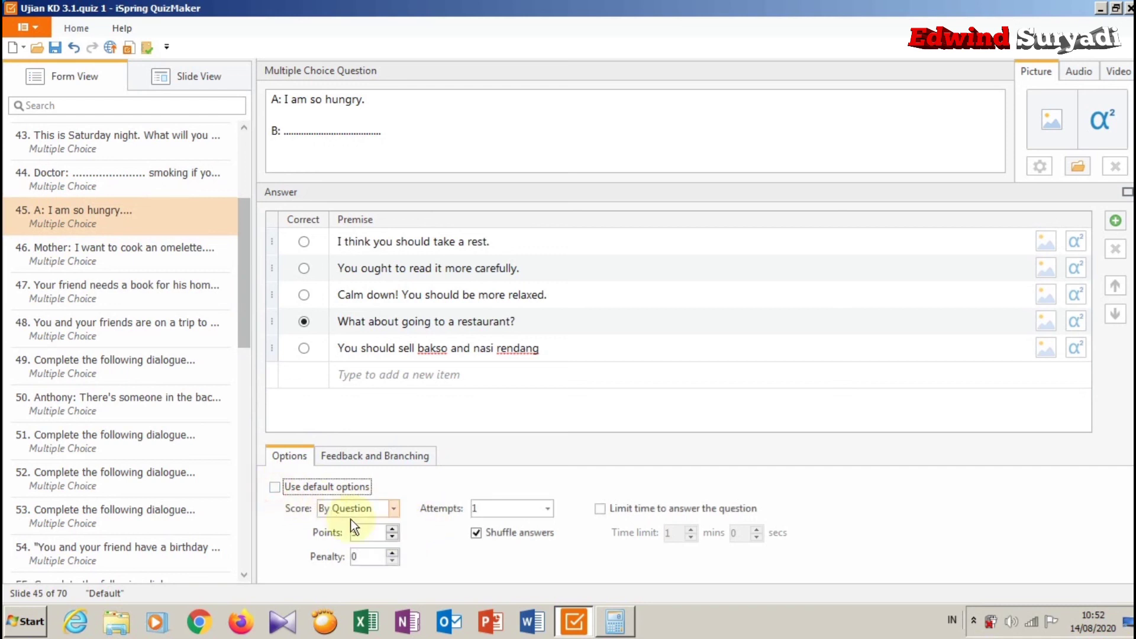
{"action": "left_click", "coordinate": [393, 537]}
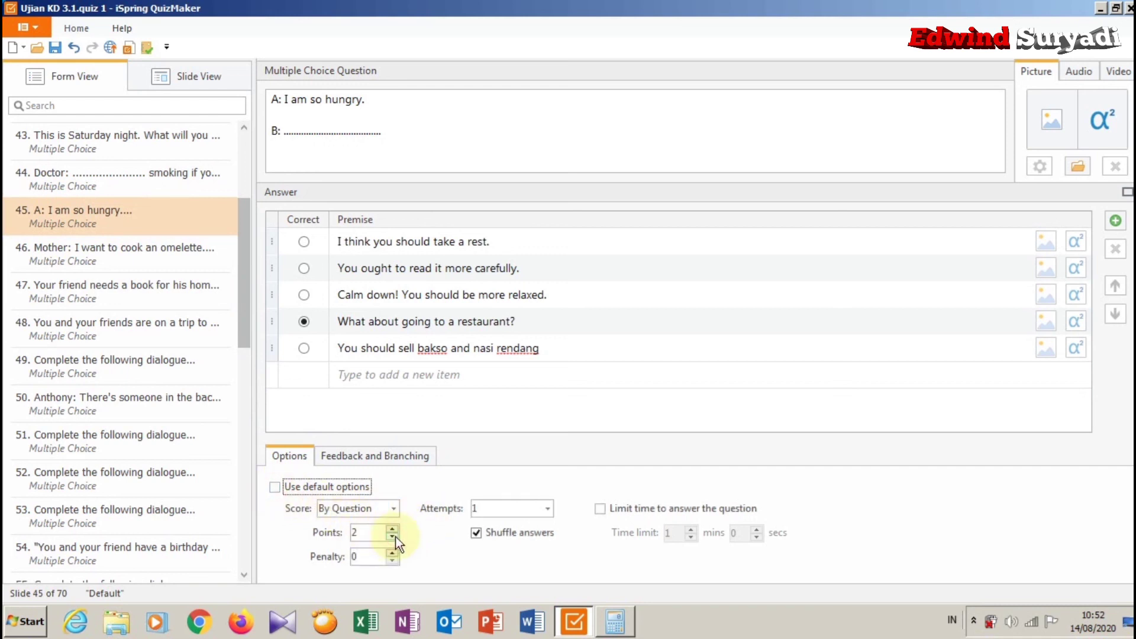
- Override the default options with 2 points per question from question 46 onward in Question Group 5, and save the quiz
{"action": "left_click", "coordinate": [158, 266]}
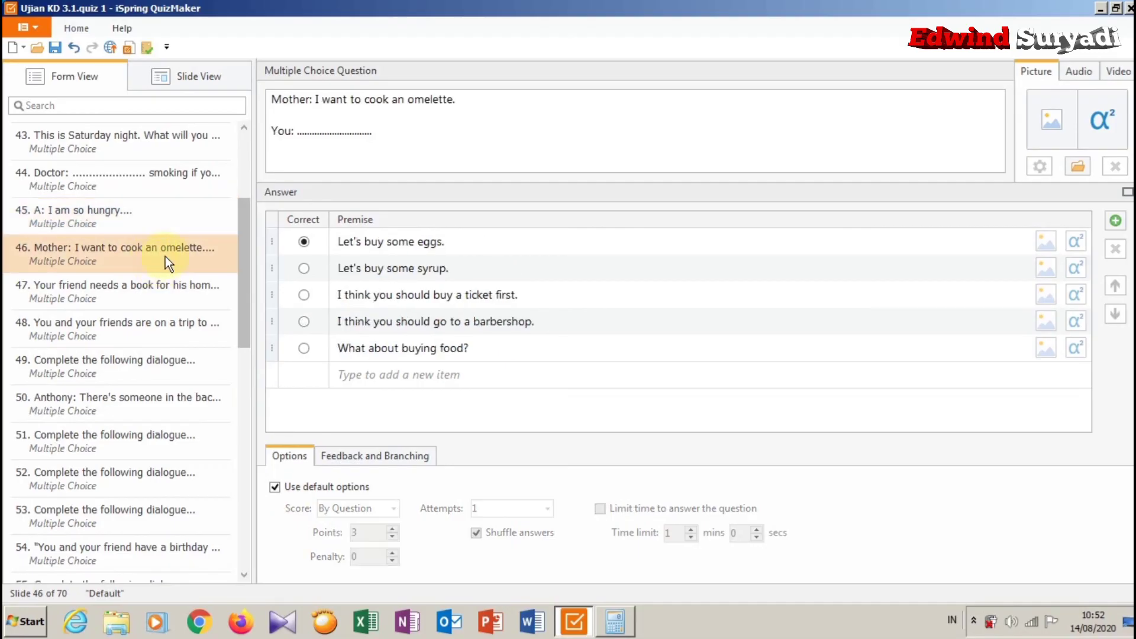
{"action": "left_click", "coordinate": [274, 487]}
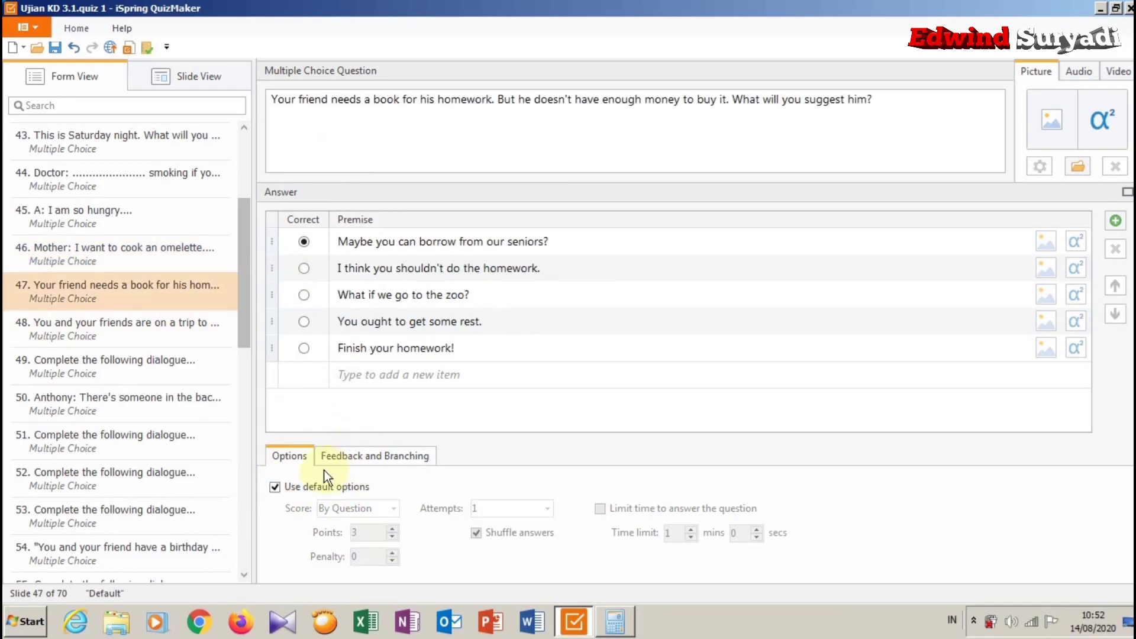
{"action": "left_click", "coordinate": [275, 486]}
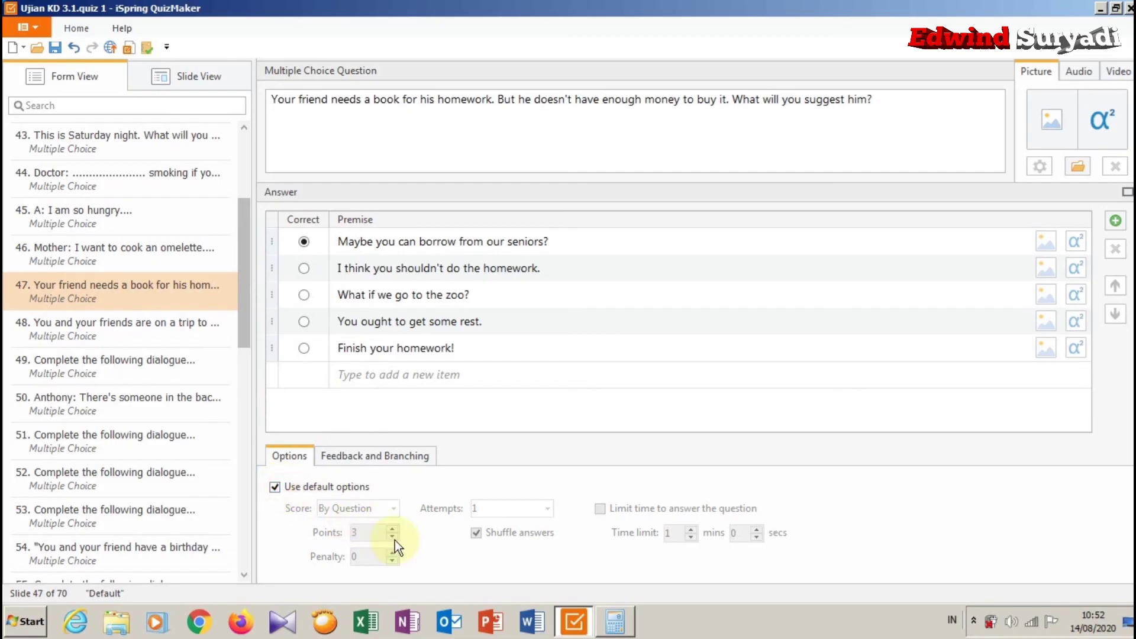
{"action": "left_click", "coordinate": [274, 487]}
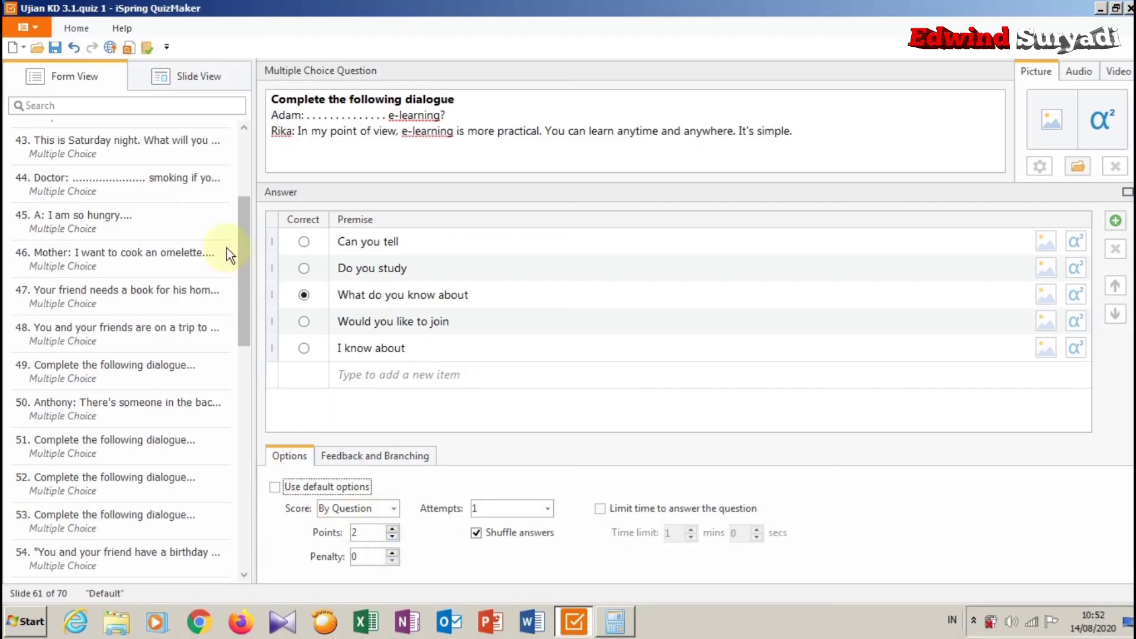
{"action": "left_click", "coordinate": [53, 47]}
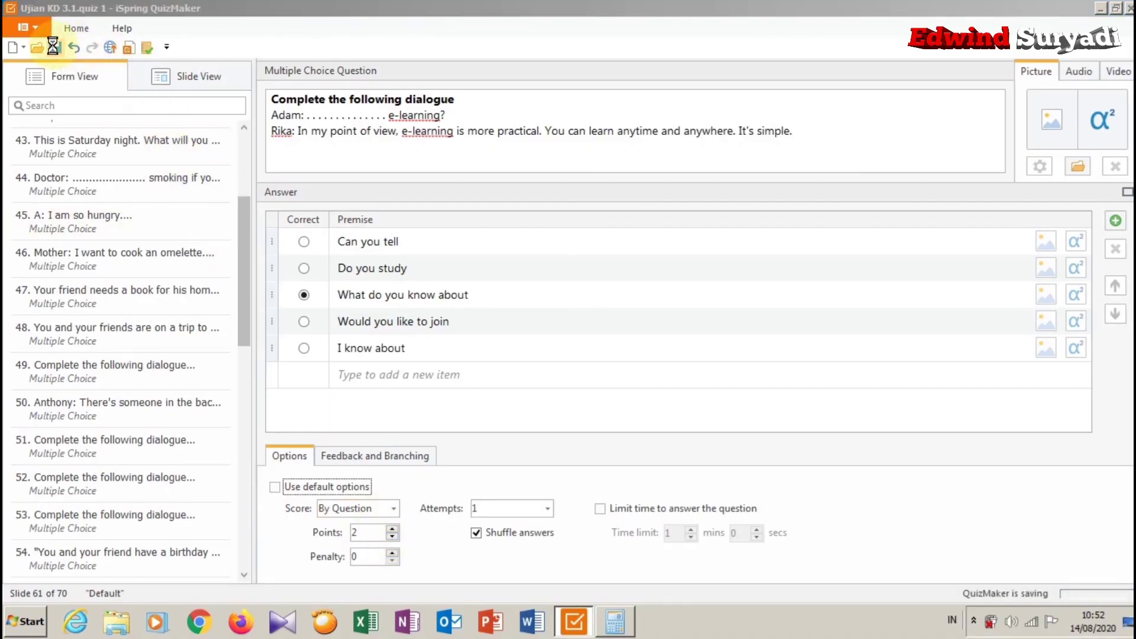